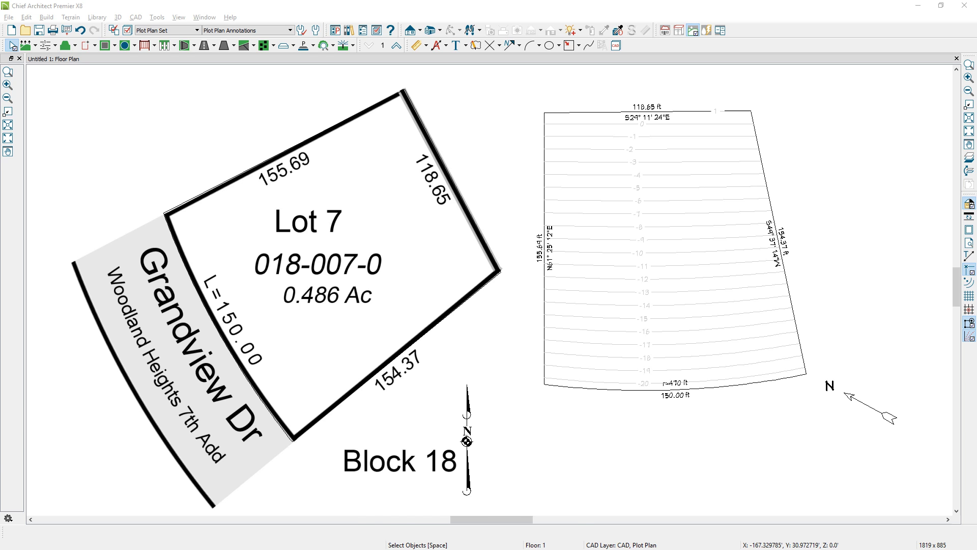
Step: Show Grandview-Lot 7.PNG in Windows Photo Viewer and shrink its window over the floor plan
key(alt+Tab)
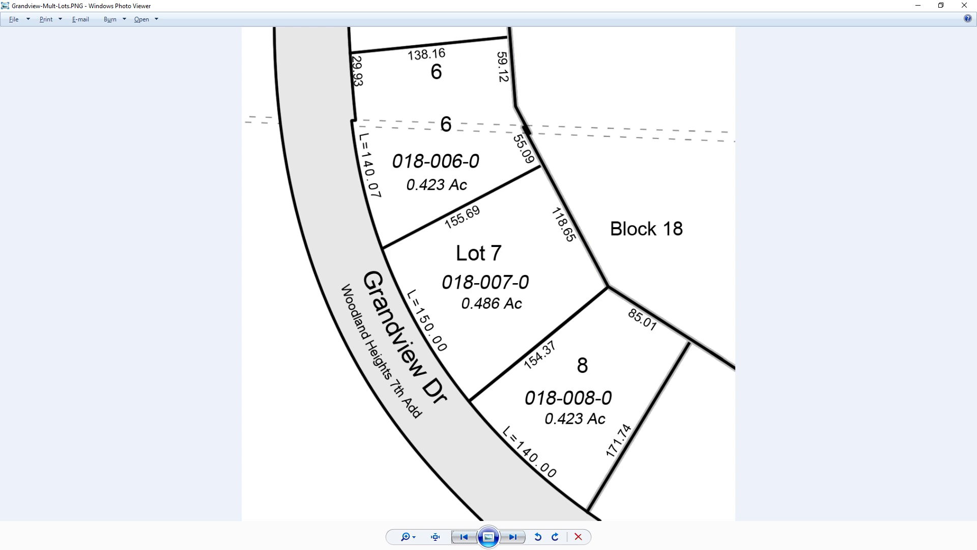
click(512, 536)
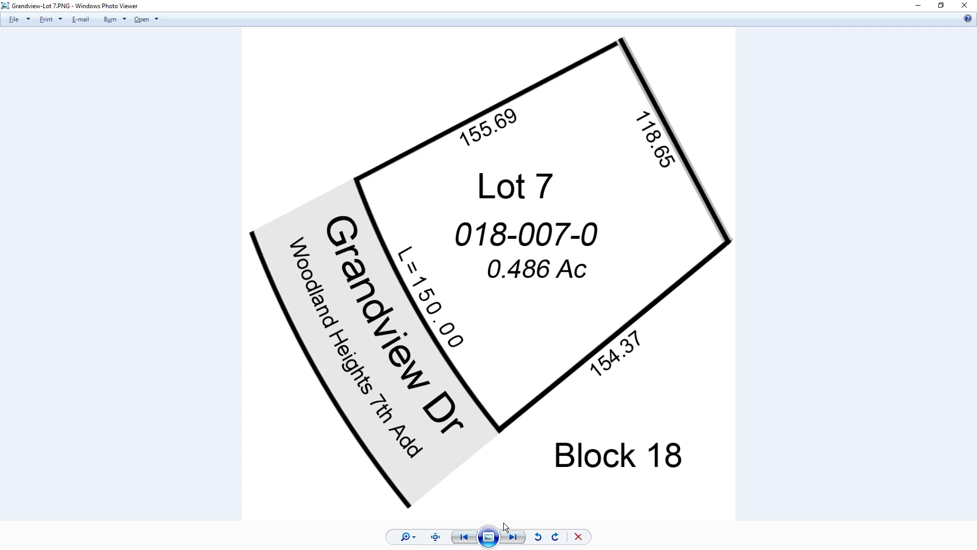
key(super+Down)
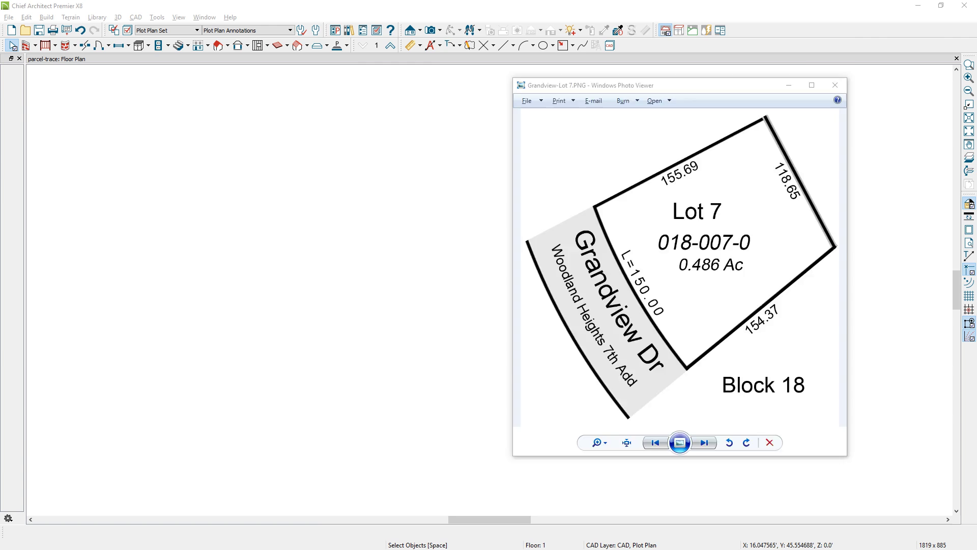
Step: Drag the Lot 7 parcel image from Photo Viewer onto the Chief Architect floor plan
drag(680, 265, 396, 279)
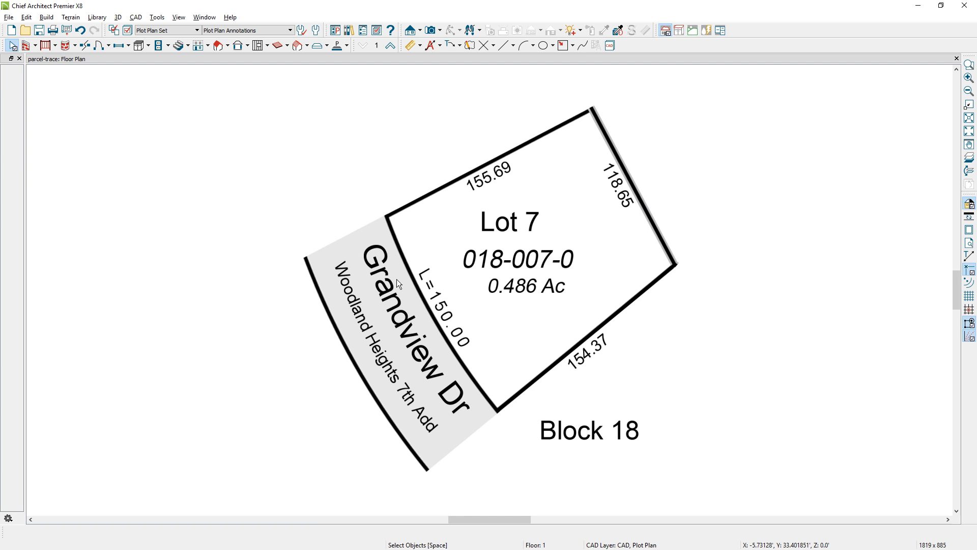
Step: With angle snaps off, draw a line over the lot's 155.69 edge from west to north corner
key(w)
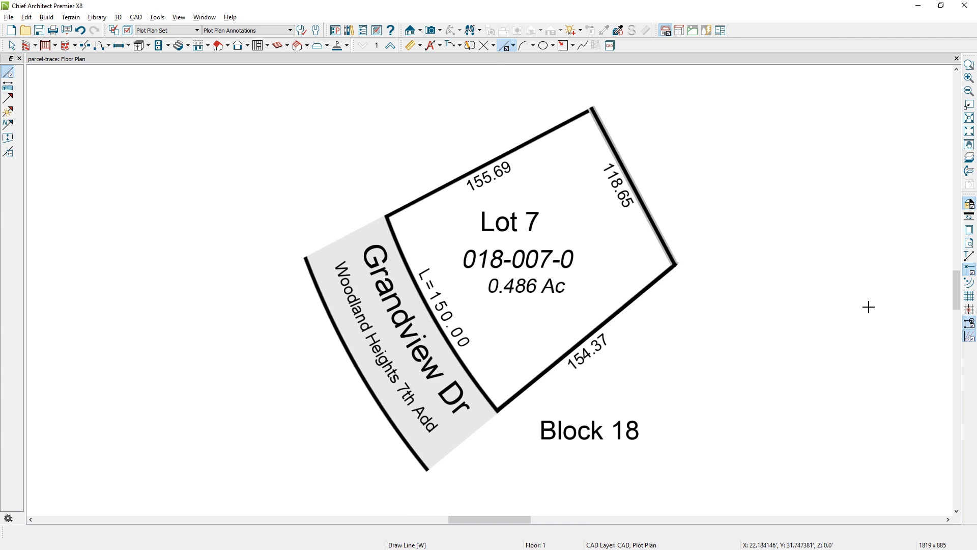
click(969, 339)
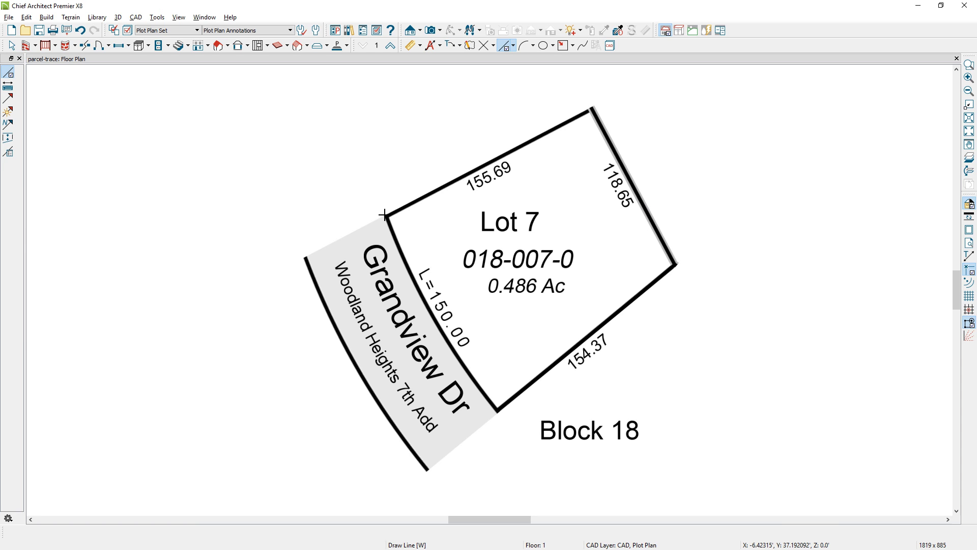
mouse_move(384, 214)
mouse_down()
mouse_move(603, 96)
mouse_move(593, 107)
mouse_up()
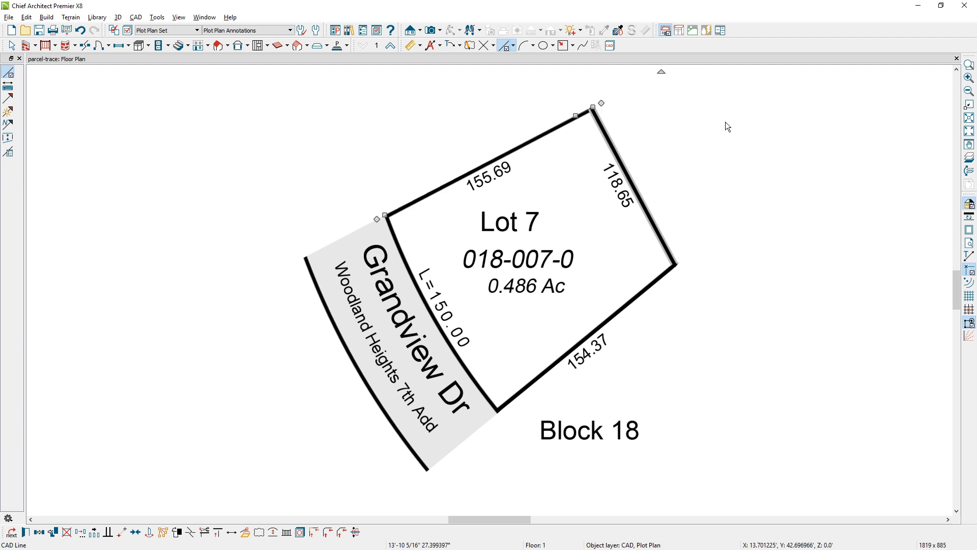
Step: Switch the traced line's length to decimal feet, reading 13.857808' at 27.399397°
key(e)
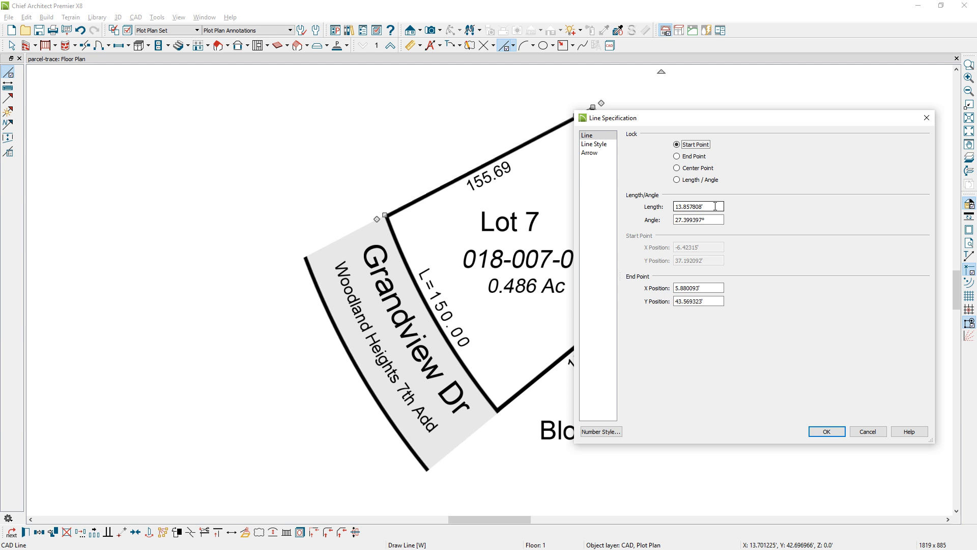
click(610, 434)
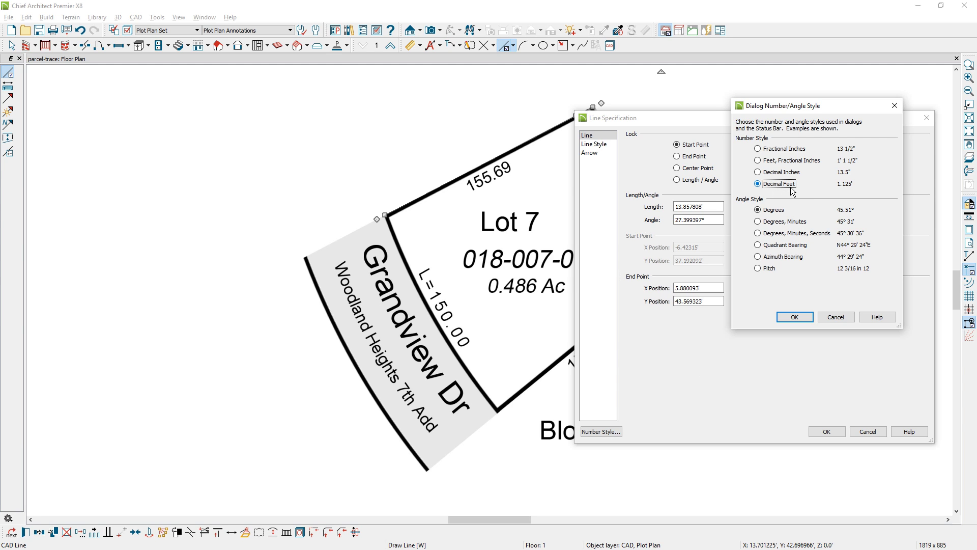
click(840, 314)
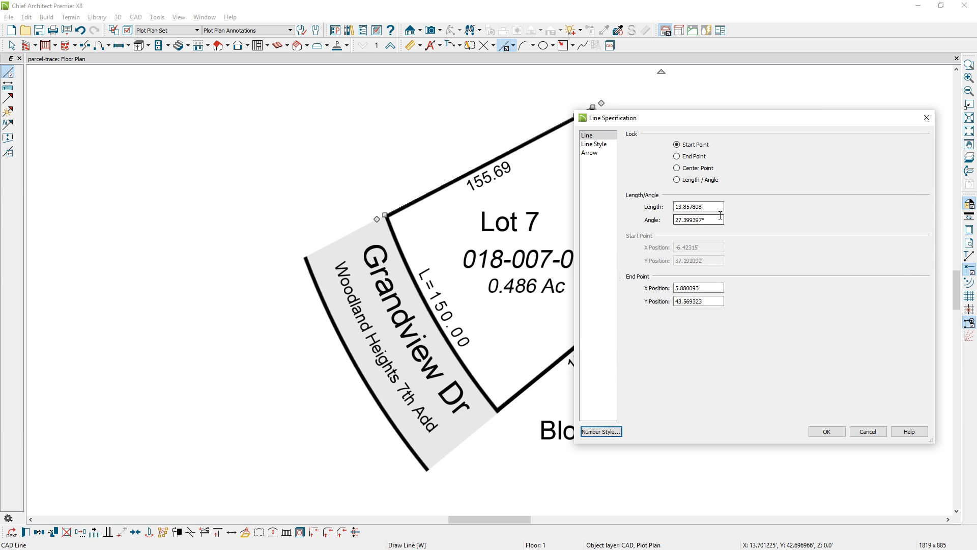
key(Tab)
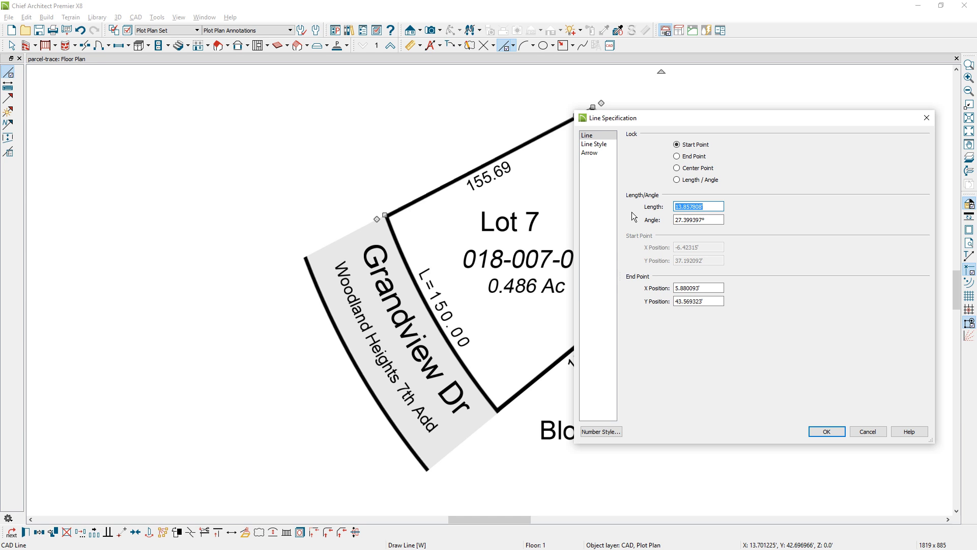
Step: Confirm Excel cell B10 gives the 11.23 rescale factor (155.69 ÷ 13.86)
key(Escape)
key(alt+Tab)
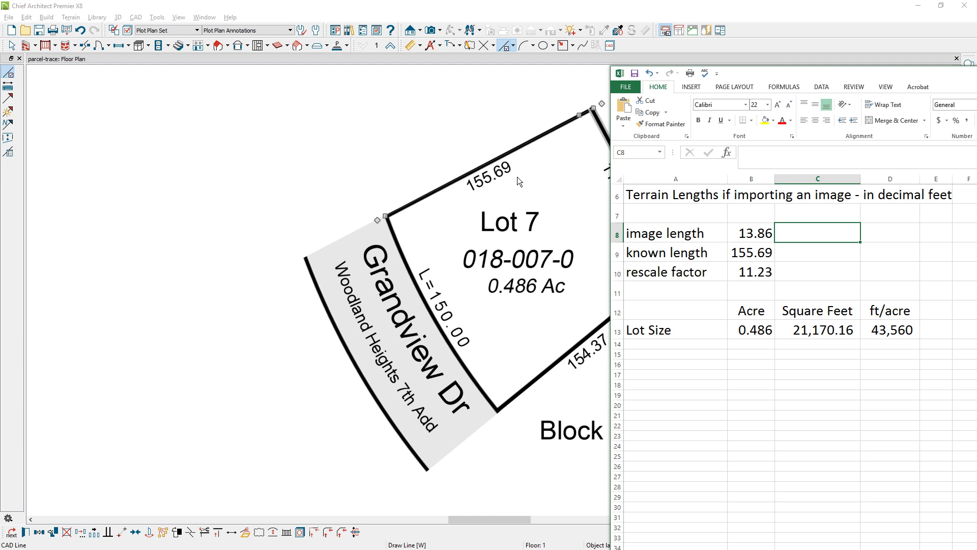
click(767, 277)
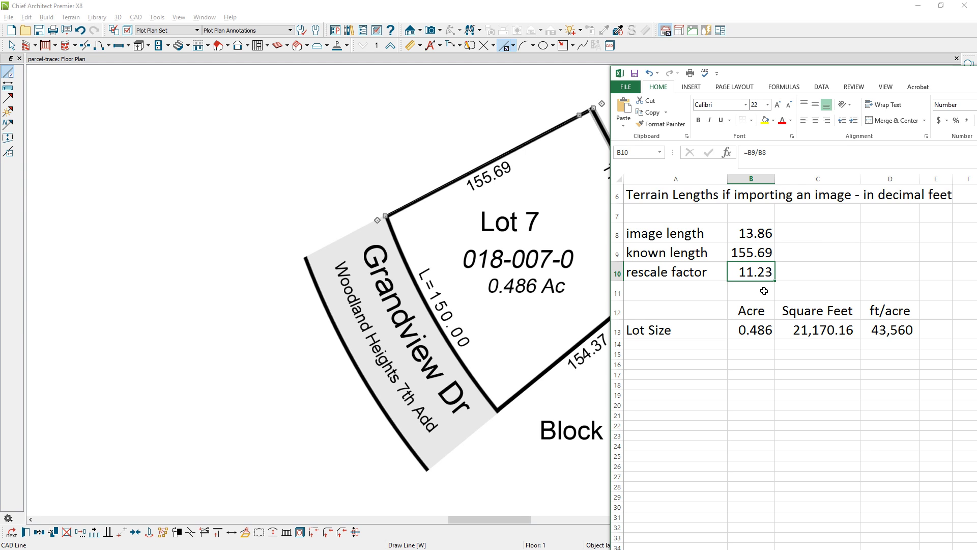
key(F2)
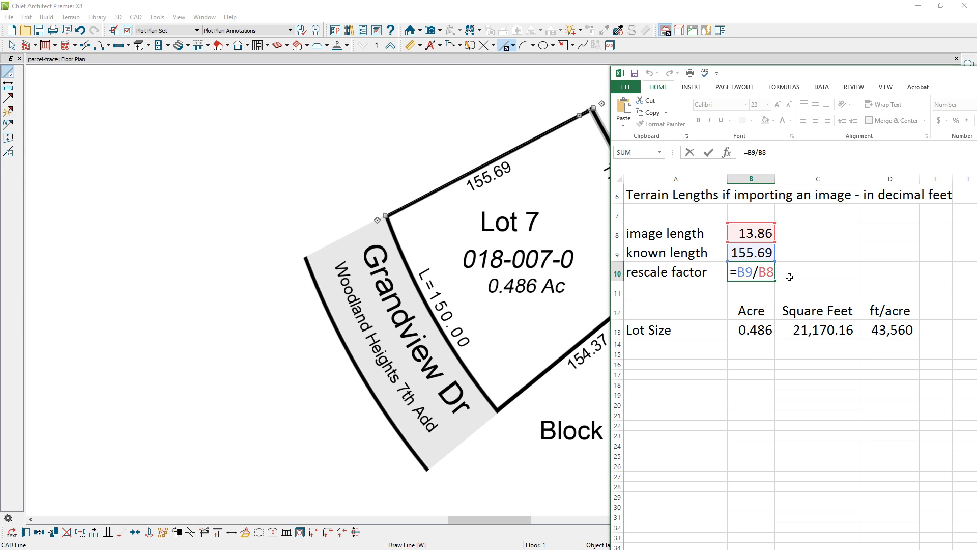
key(Escape)
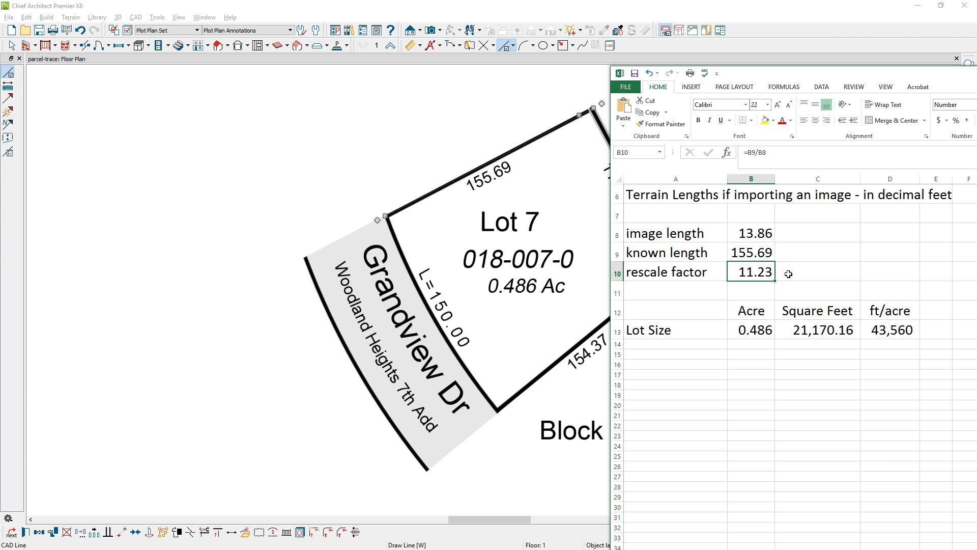
click(581, 225)
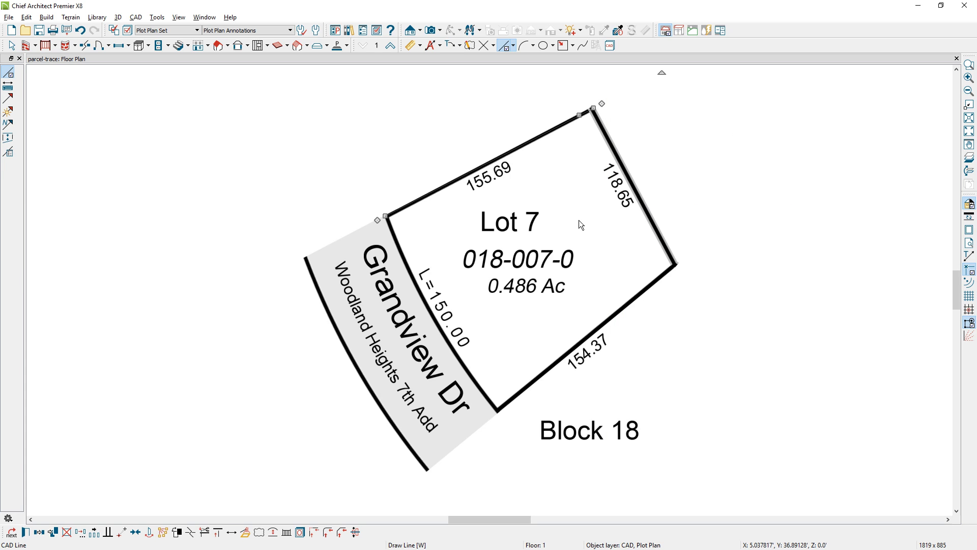
Step: Resize the Lot 7 parcel picture by a factor of 11.23
key(Escape)
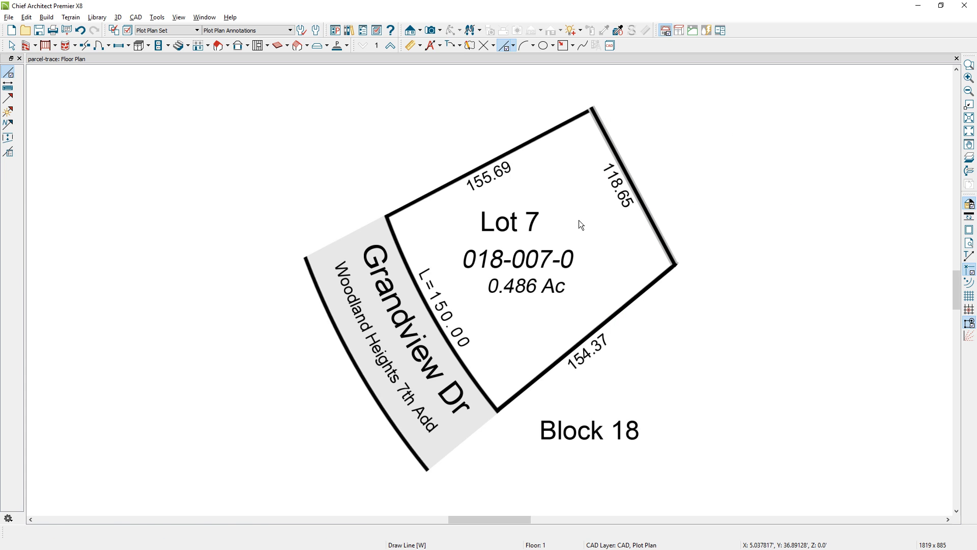
click(579, 220)
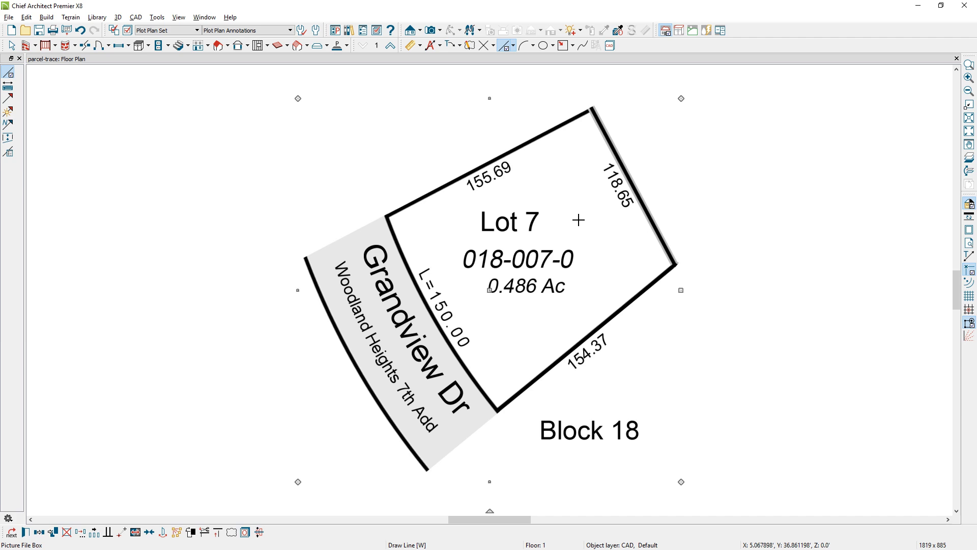
click(80, 533)
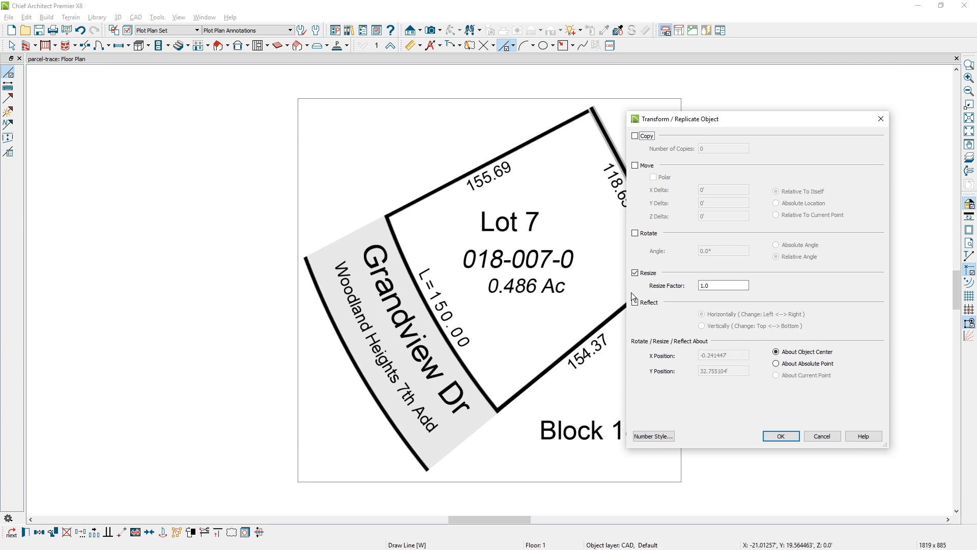
drag(744, 285, 656, 288)
text(11.23)
click(781, 437)
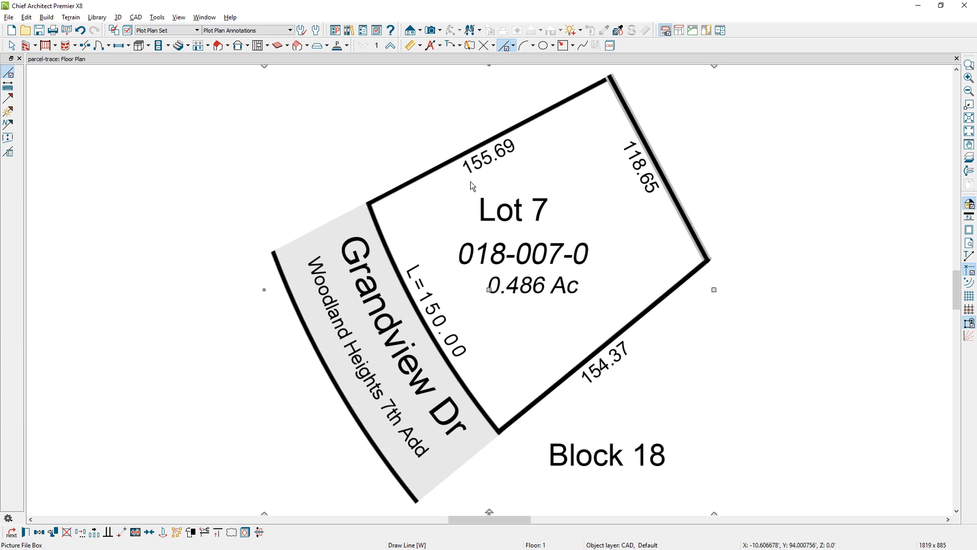
Step: Trace the 155.69 ft top edge and 118.65 ft east edge from the west corner
key(Escape)
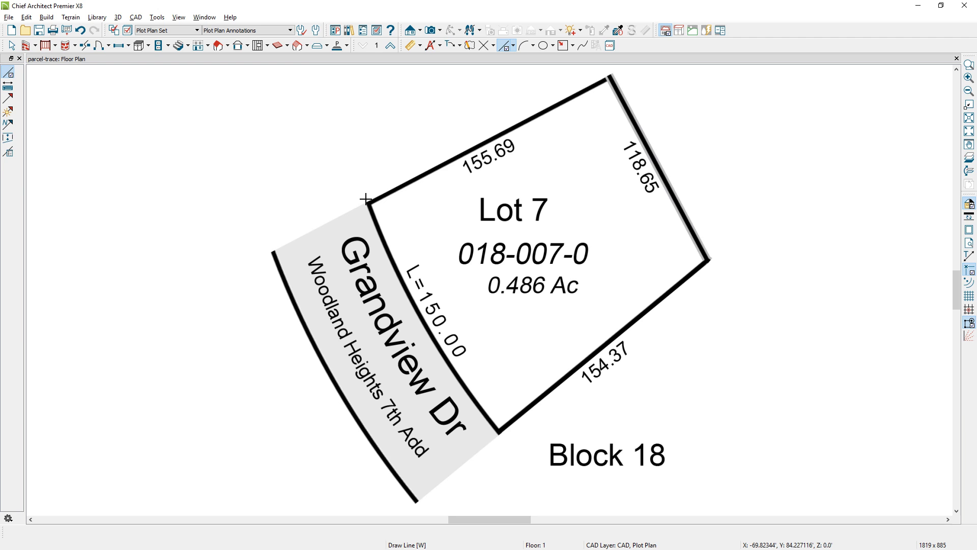
mouse_move(366, 200)
mouse_down()
mouse_move(626, 71)
mouse_move(603, 81)
mouse_up()
key(Tab)
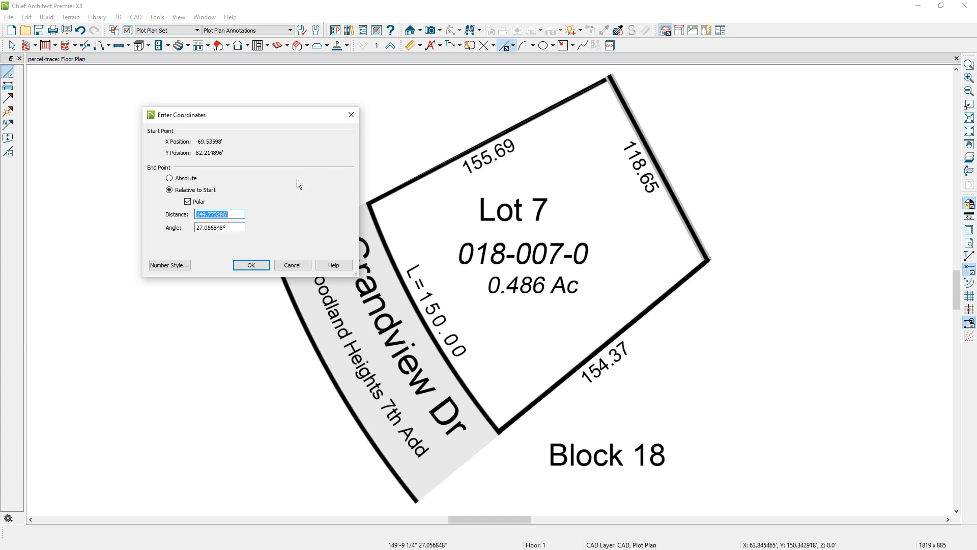
text(155.)
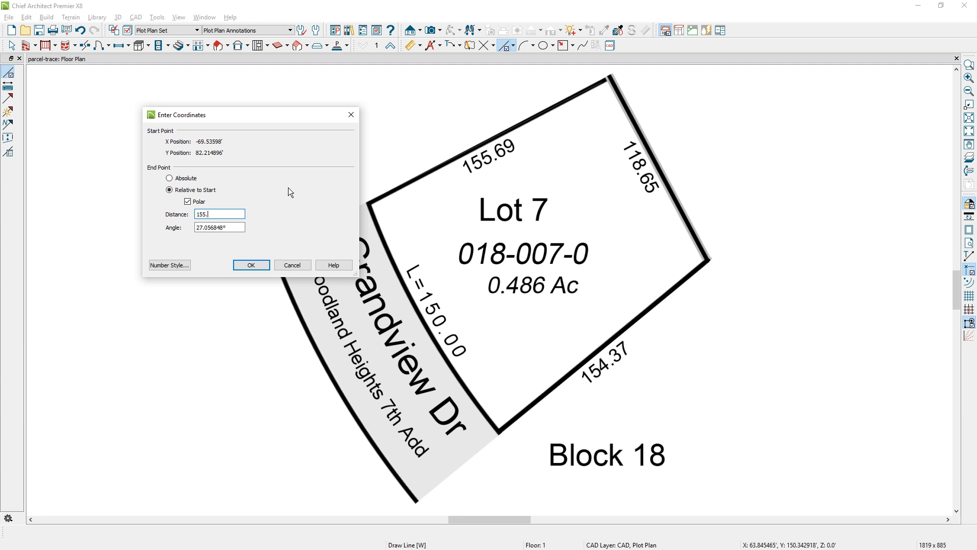
text(69)
key(Return)
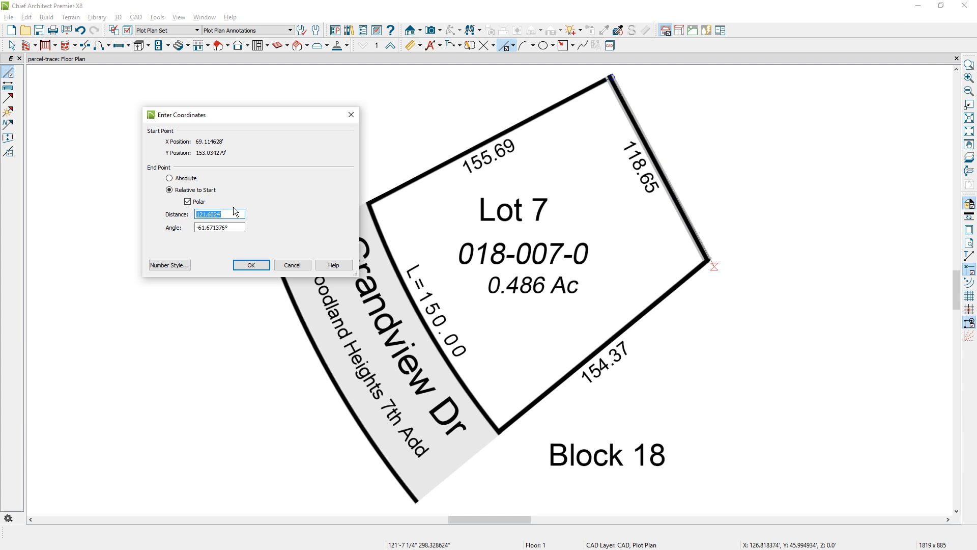
text(118.65)
key(Return)
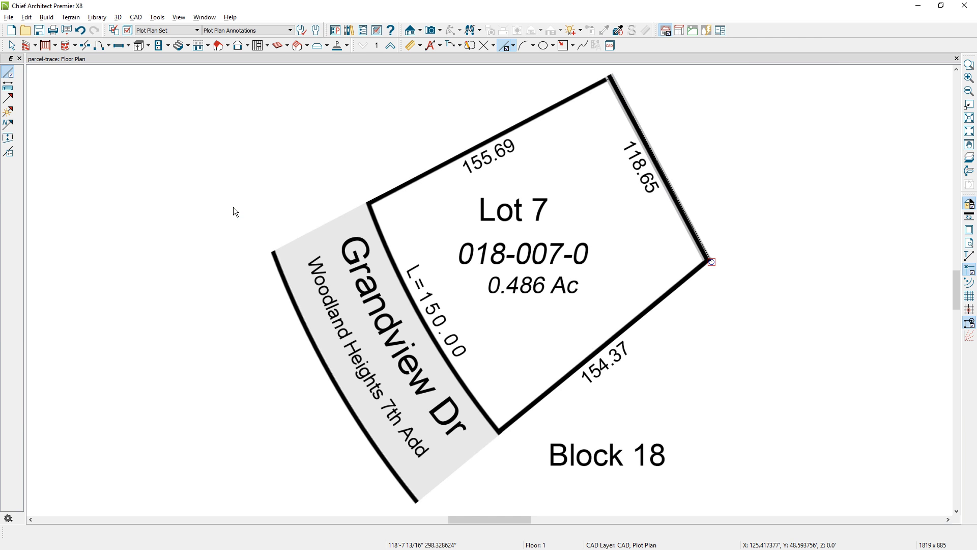
Step: Draw the 154.37 ft side and close the outline along the Grandview Dr frontage
click(712, 261)
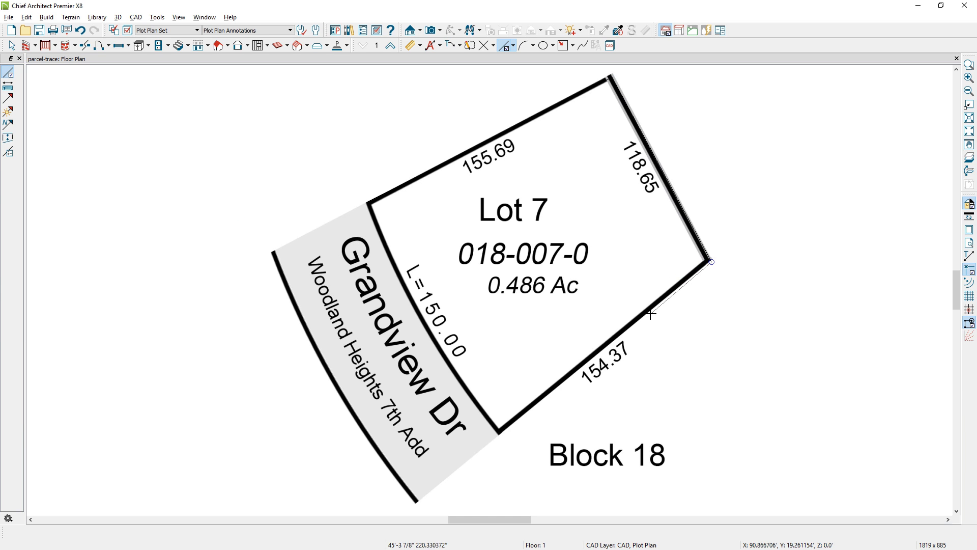
key(Tab)
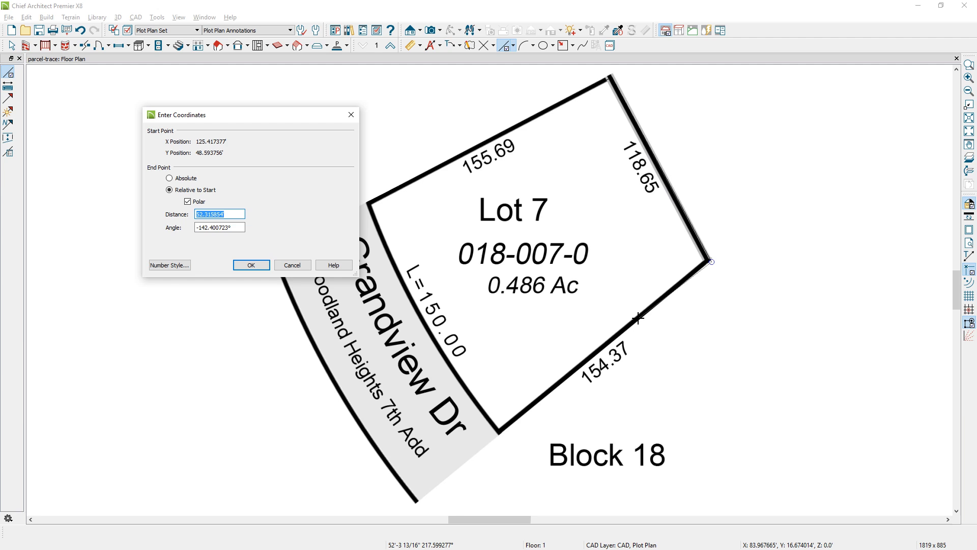
text(154.37)
click(252, 266)
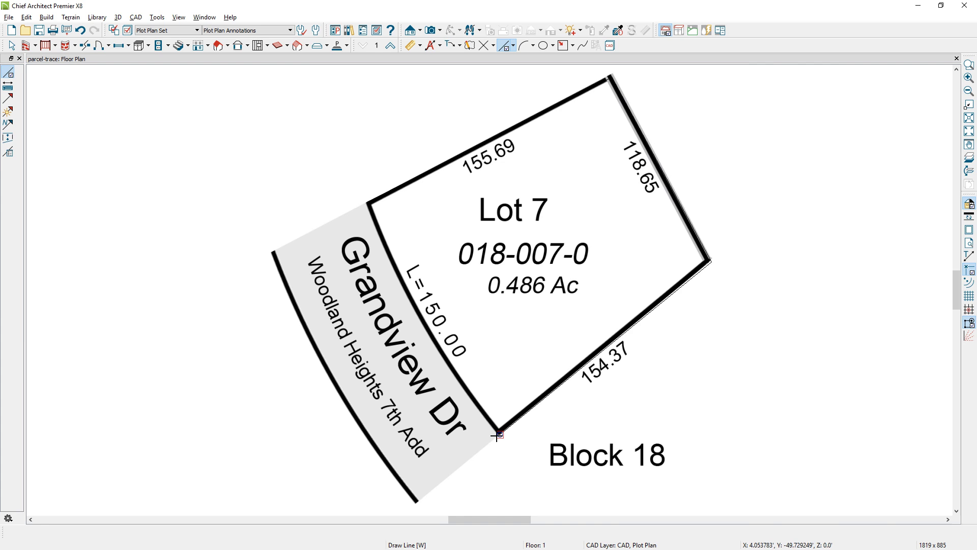
drag(497, 434, 368, 203)
Step: Bend the Grandview Dr edge into an arc, about 151.99' long with 406.19' radius
click(403, 263)
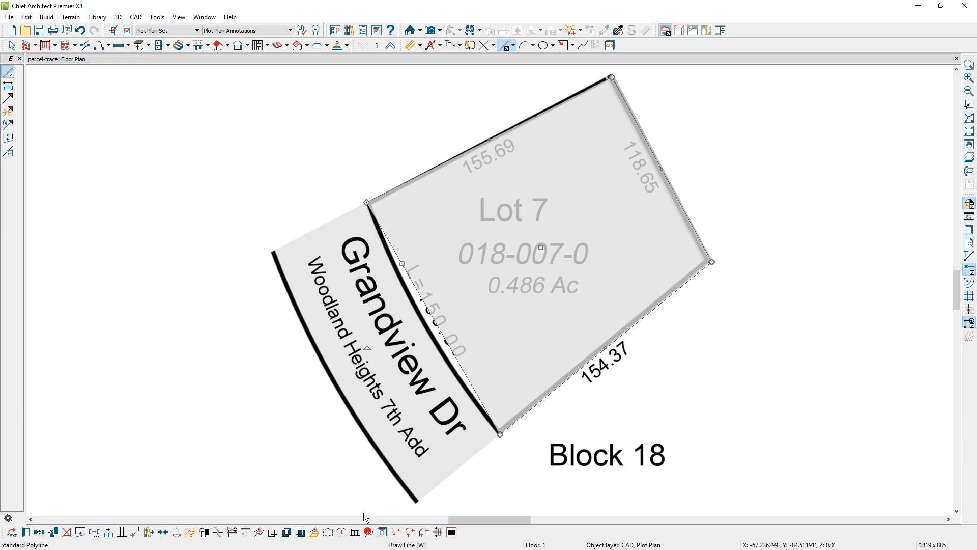
click(342, 532)
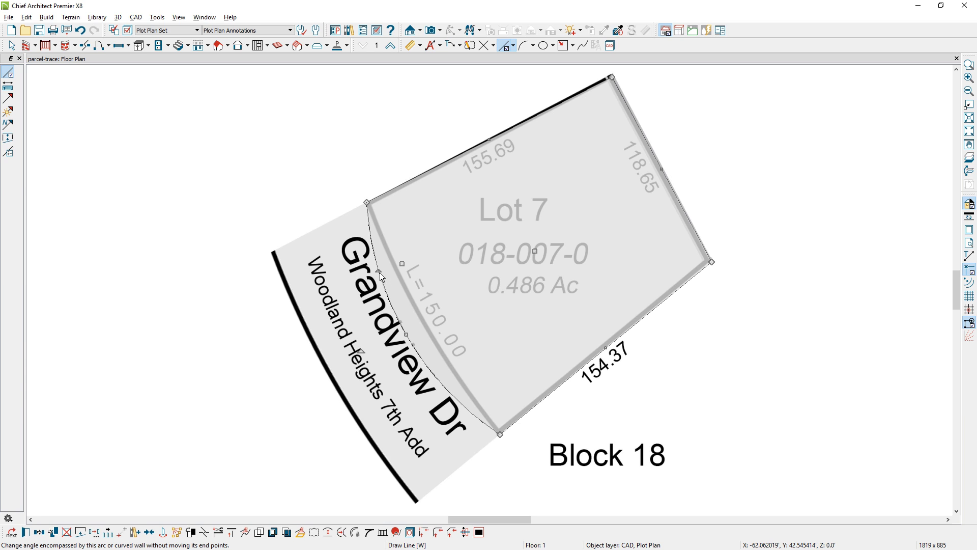
drag(380, 272, 393, 268)
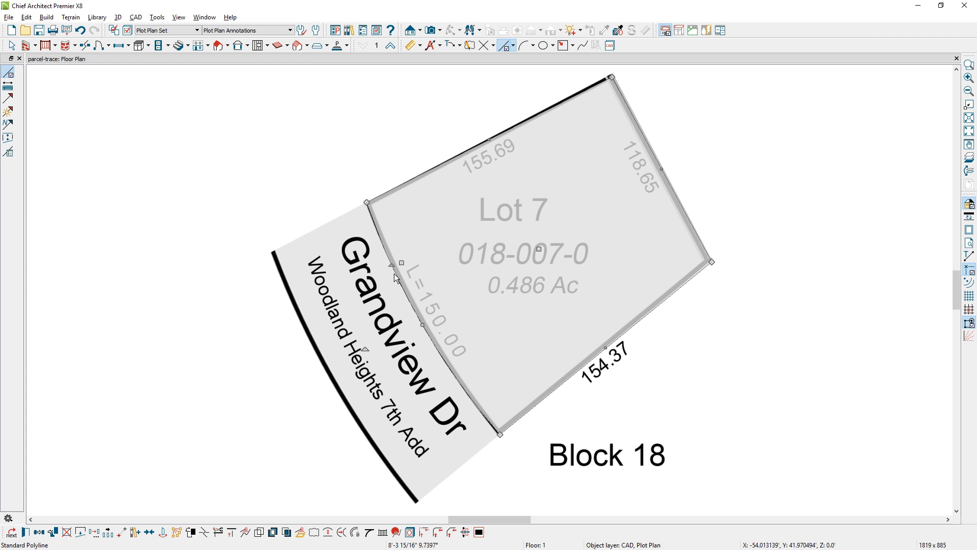
double_click(447, 347)
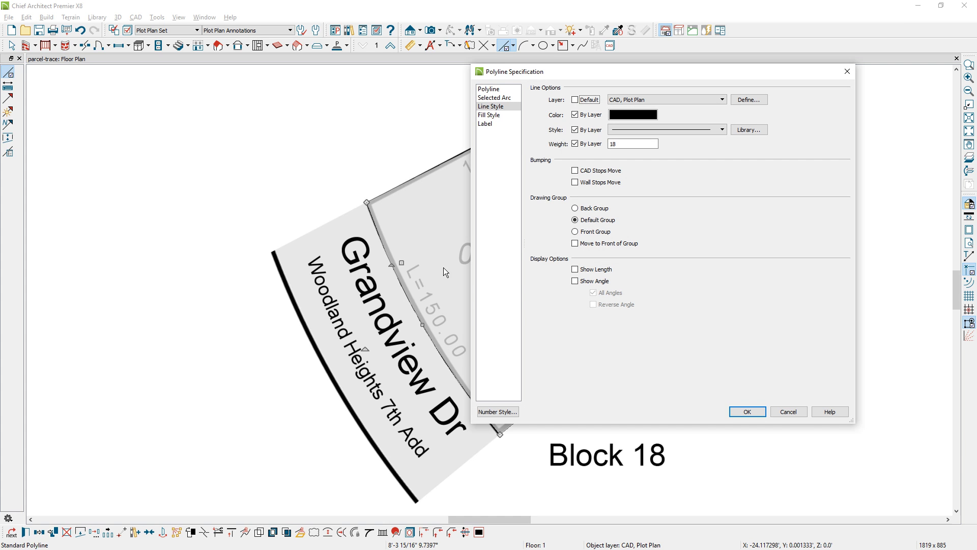
click(491, 97)
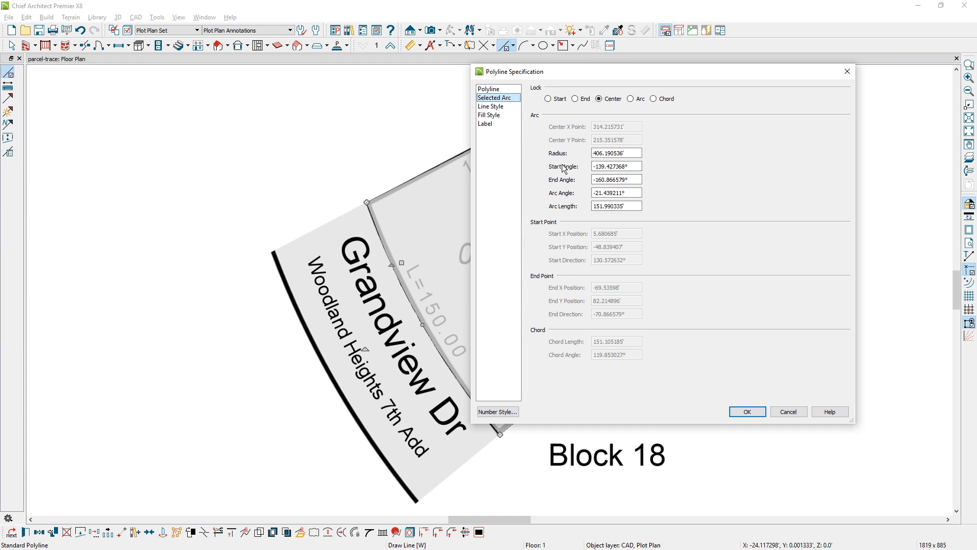
click(596, 206)
Step: Copy the Lot 7 outline, curved frontage included, to the left of the parcel image
click(751, 412)
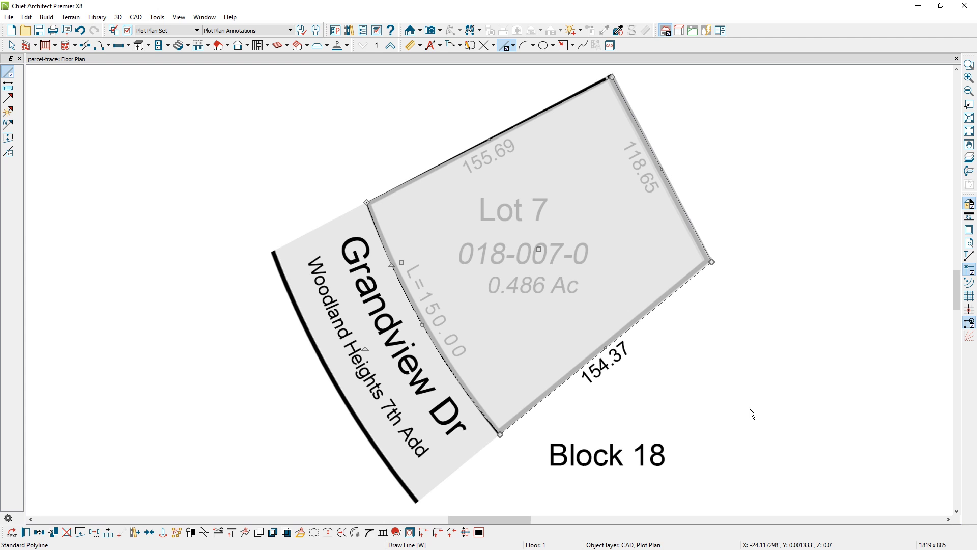
scroll(750, 413, down, 2)
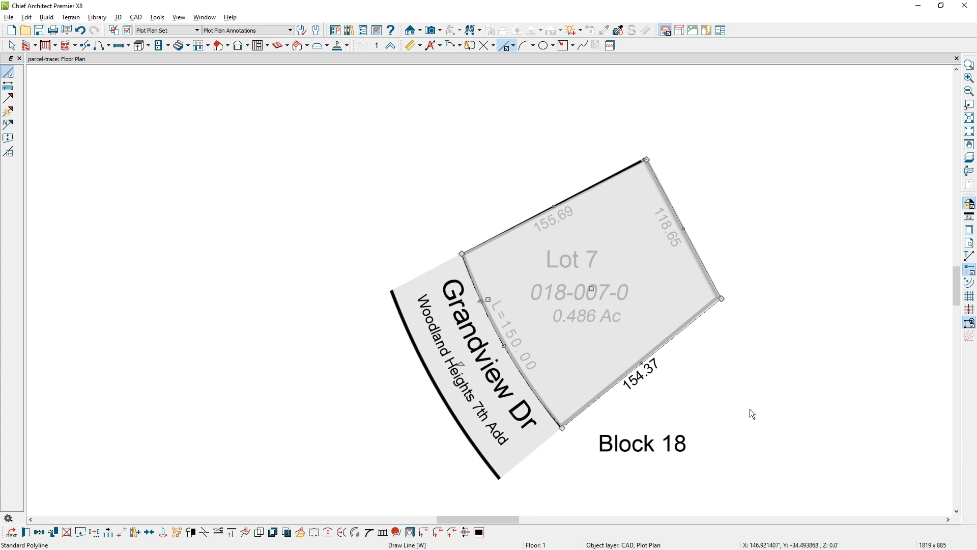
scroll(750, 413, down, 1)
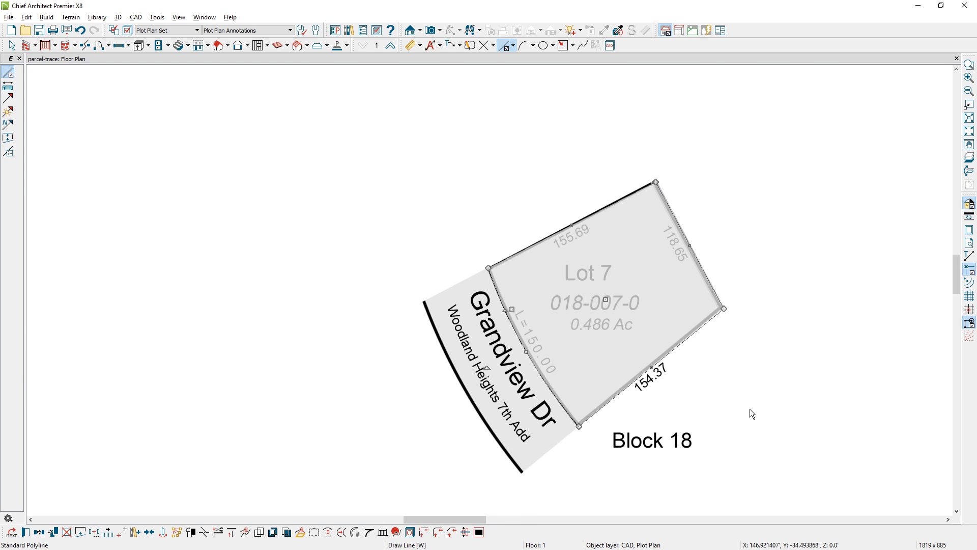
click(38, 533)
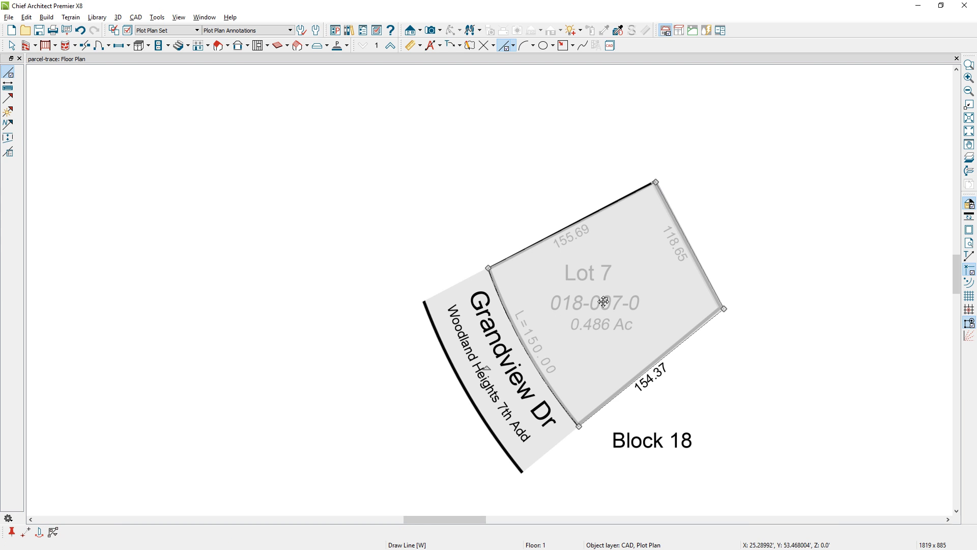
drag(607, 304, 265, 310)
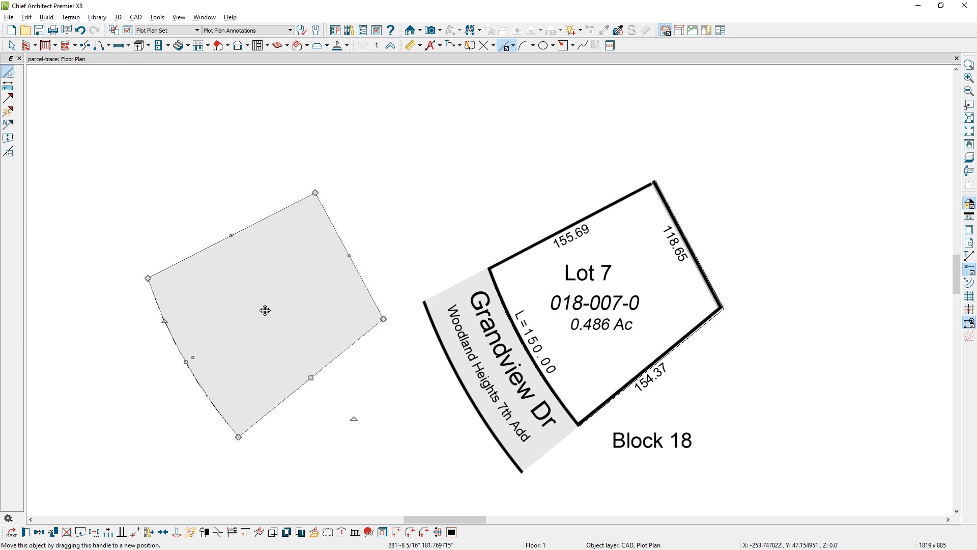
key(Escape)
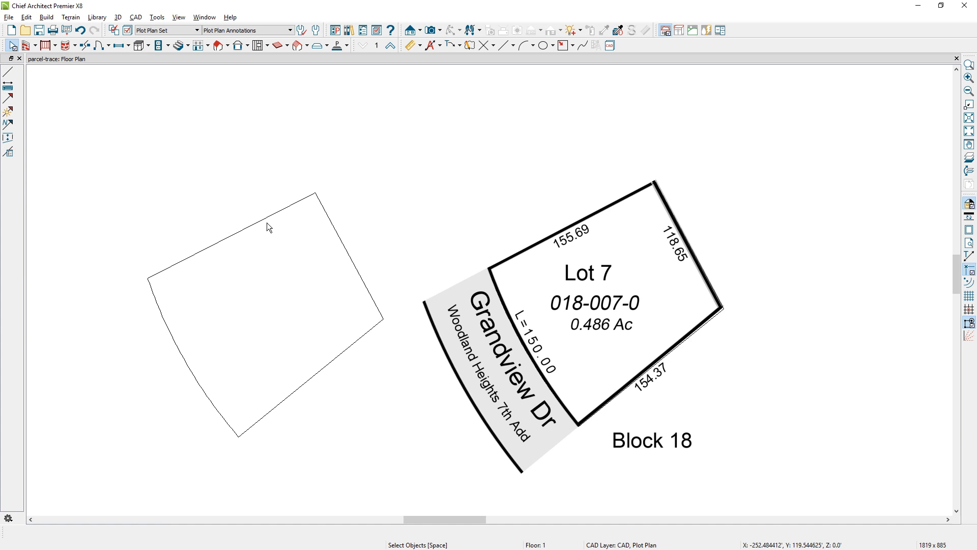
Step: Show the copied outline's top edge details: 155.69' length, 27.056848° angle
click(216, 251)
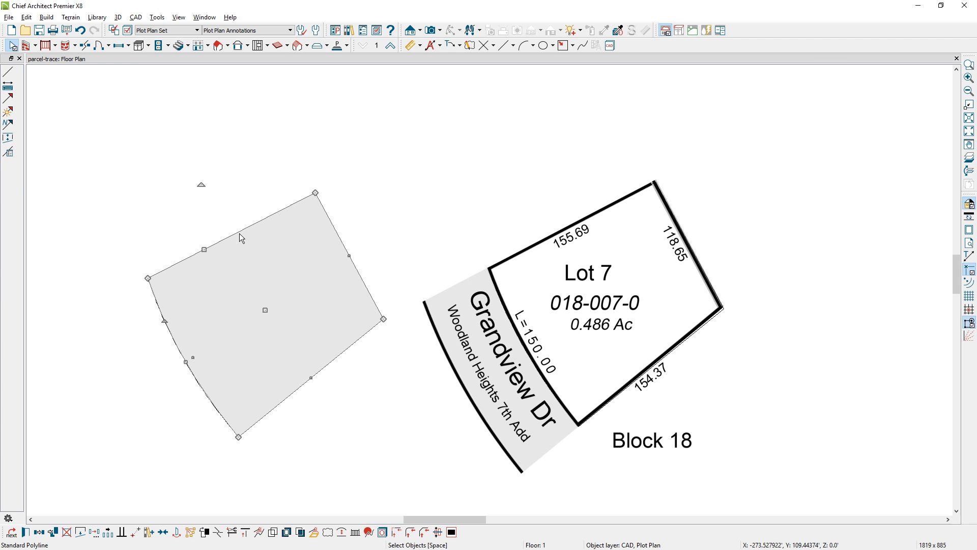
double_click(203, 250)
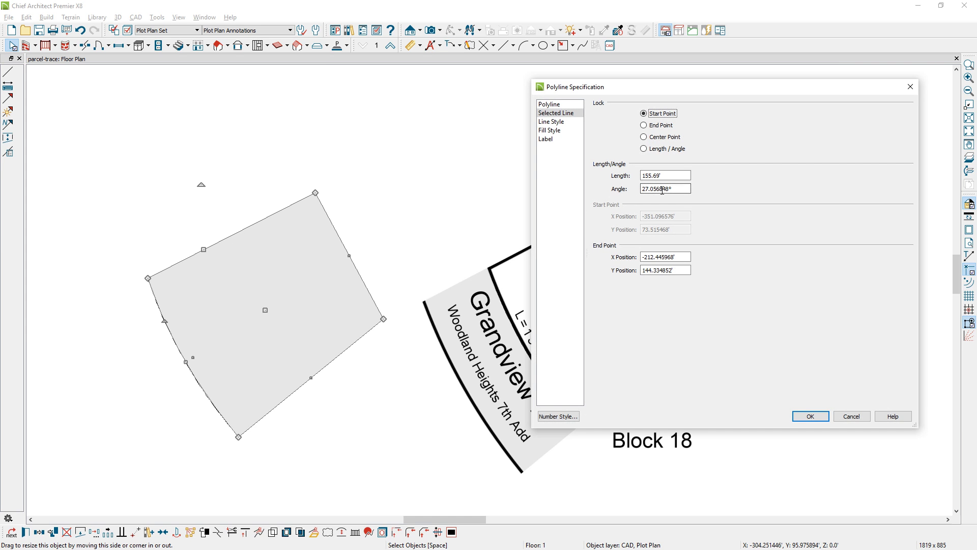
drag(679, 187, 637, 187)
Step: Dismiss the polyline dialog unchanged and review Excel's angles: 27.056848 in B3 and 90 in B2
click(856, 416)
key(alt+Tab)
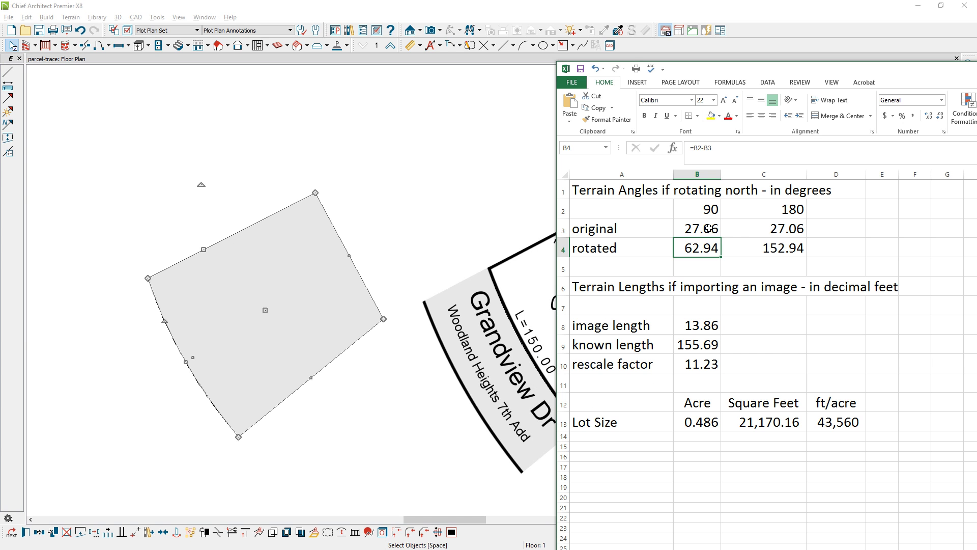
click(708, 228)
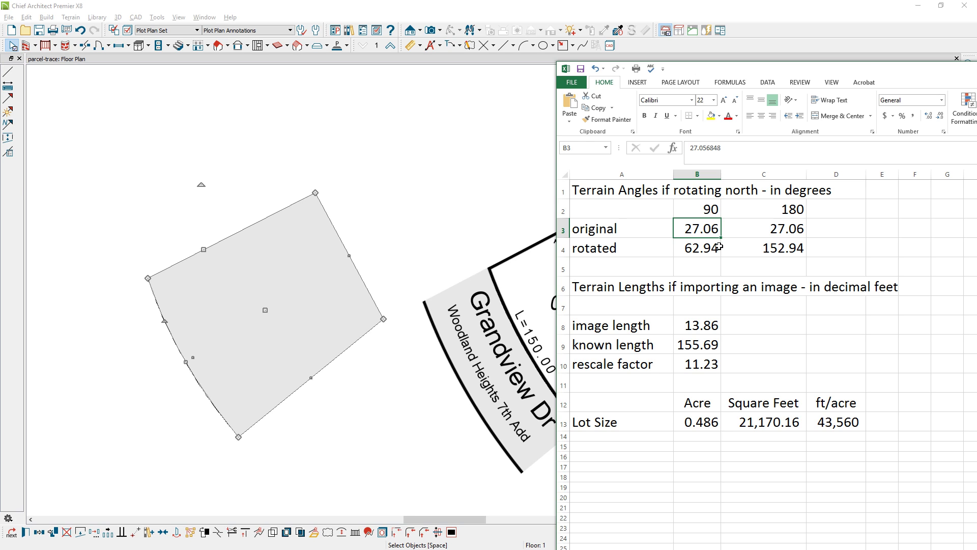
click(714, 216)
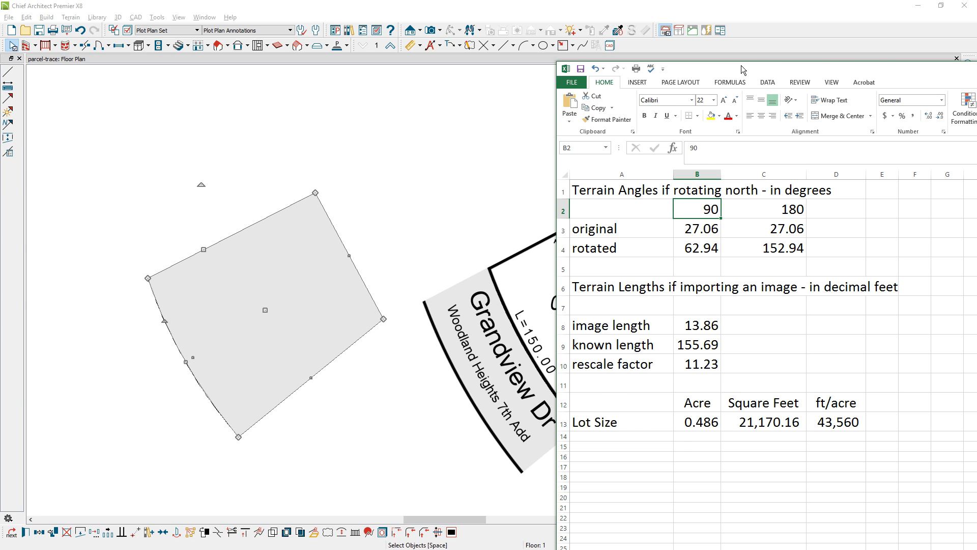
Step: Rotate the copied Lot 7 outline with angle snaps off so its 155.69' edge stands vertical, then shift it left
key(super+Down)
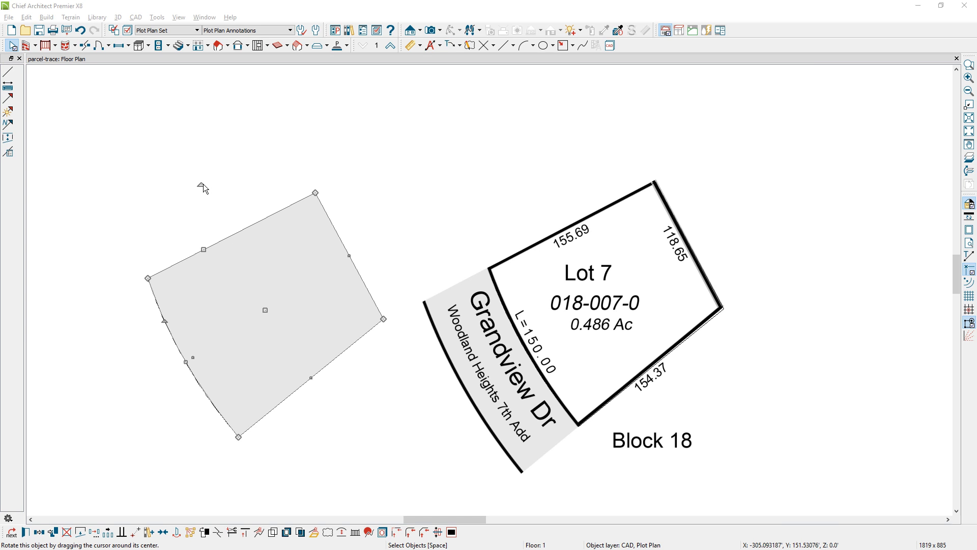
drag(202, 185, 159, 288)
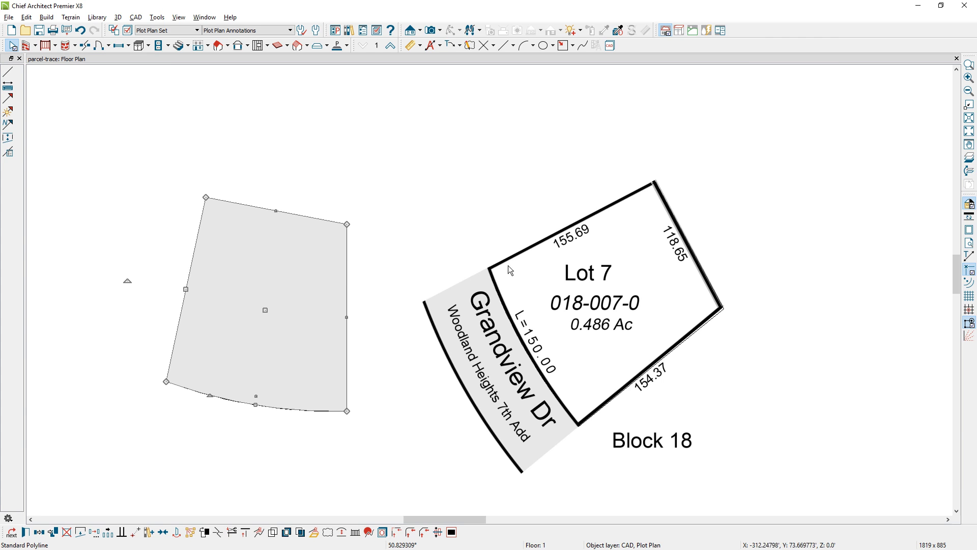
click(970, 338)
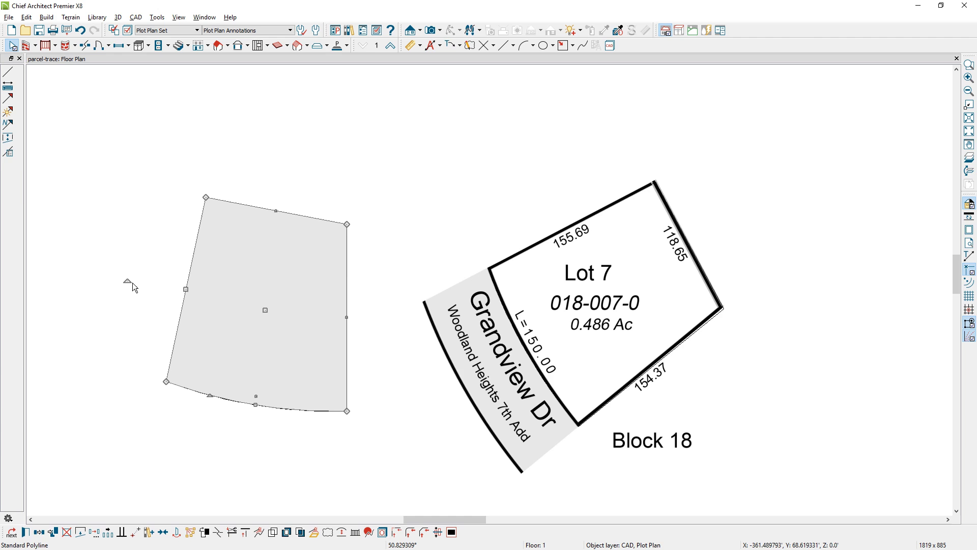
drag(127, 281, 124, 311)
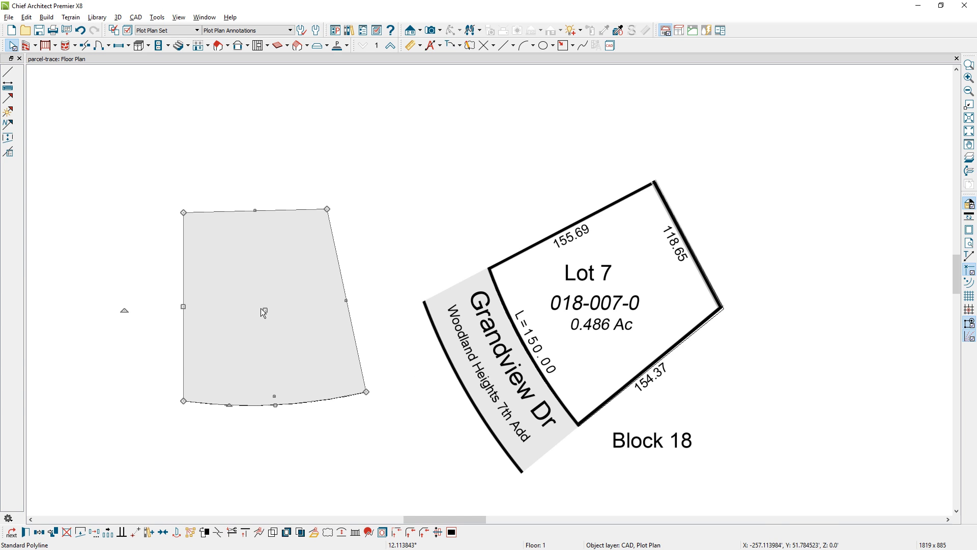
drag(264, 311, 237, 310)
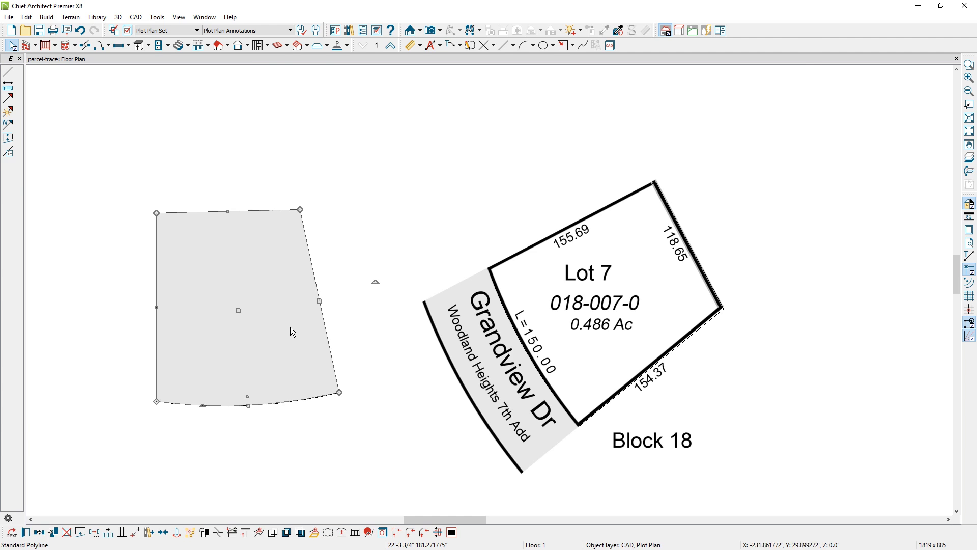
Step: Draw a north-pointer arrow beside the copied outline and bring up its line settings
click(512, 46)
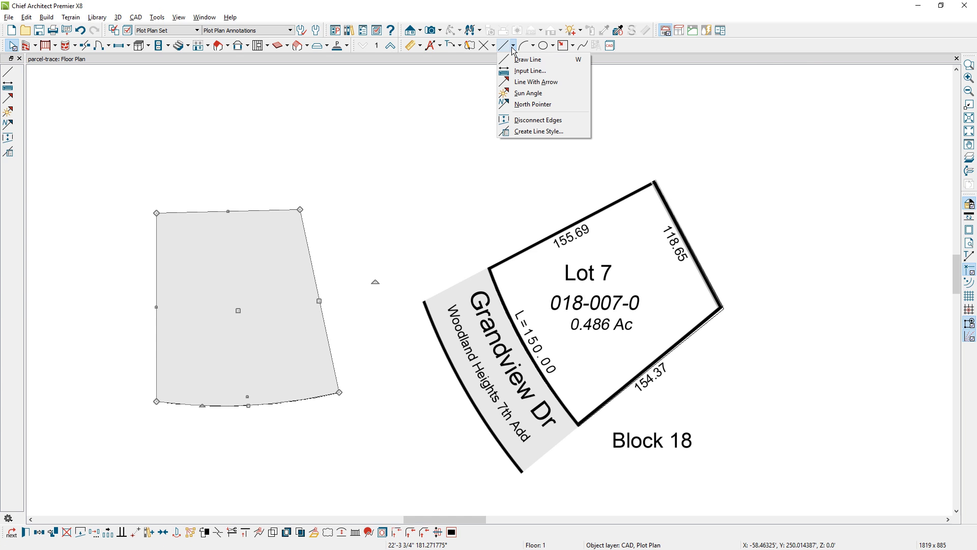
click(521, 104)
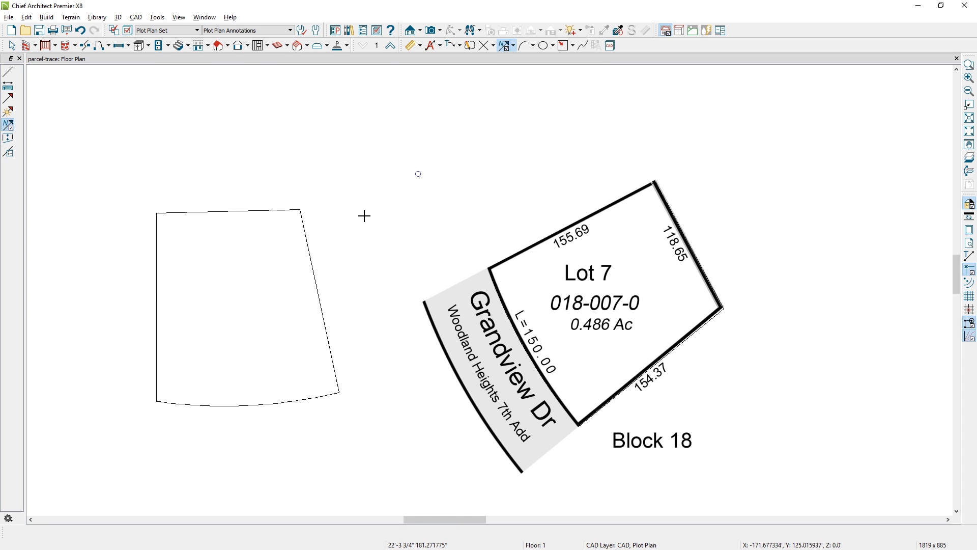
drag(377, 227, 334, 204)
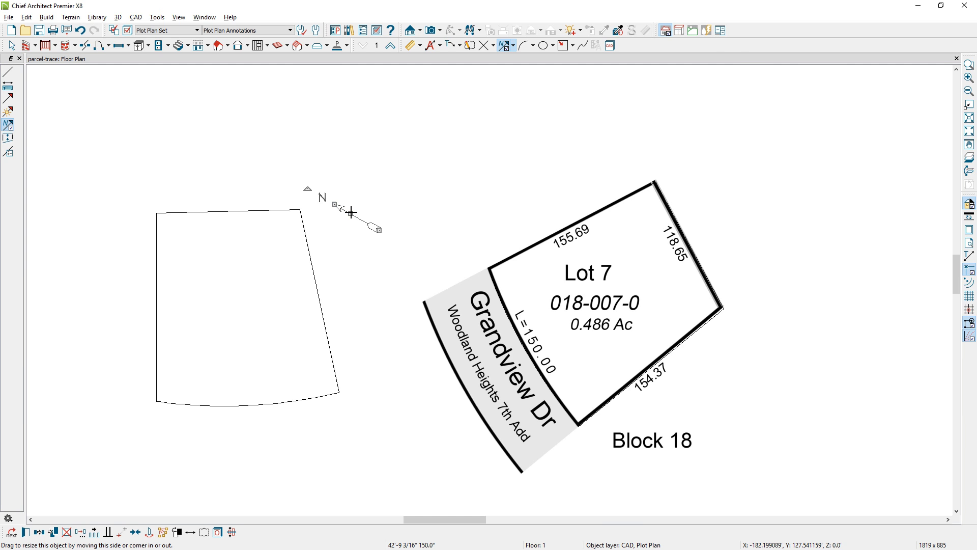
double_click(352, 213)
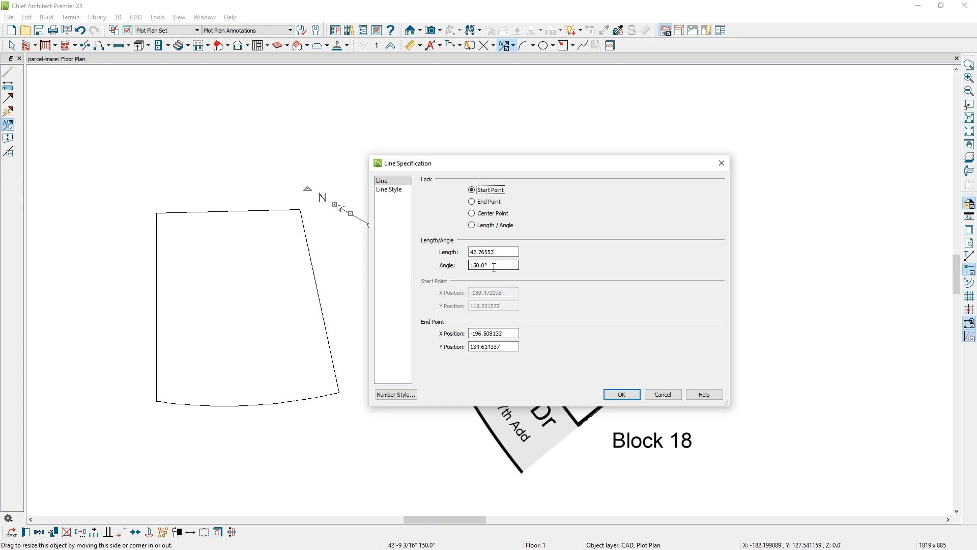
Step: Take the 152.94° rotated angle from Excel cell C4 and apply it as the north pointer's angle
key(alt+Tab)
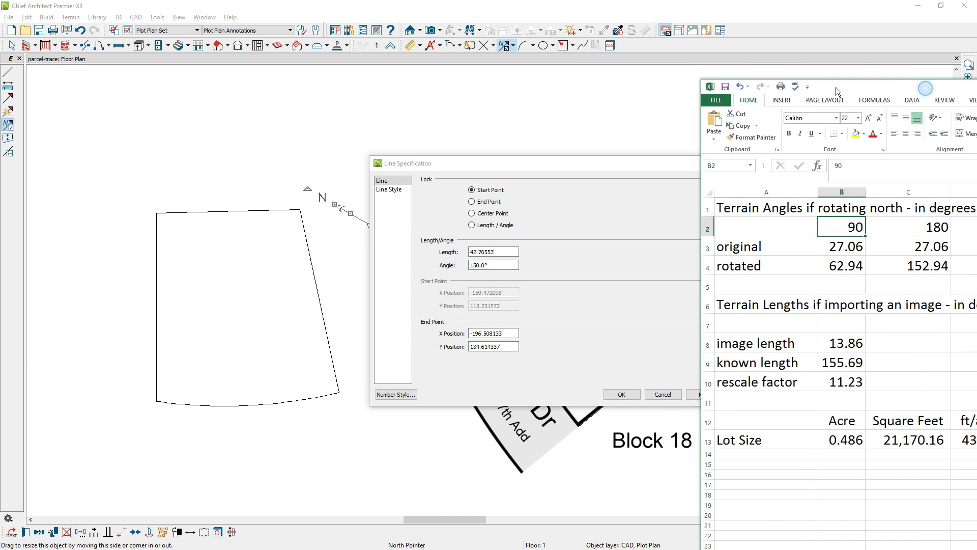
drag(836, 87, 827, 87)
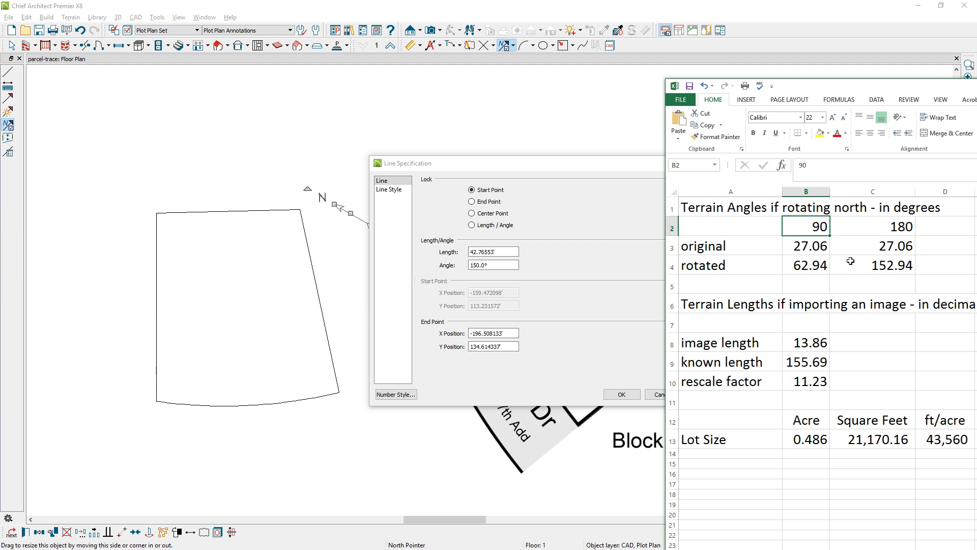
click(901, 268)
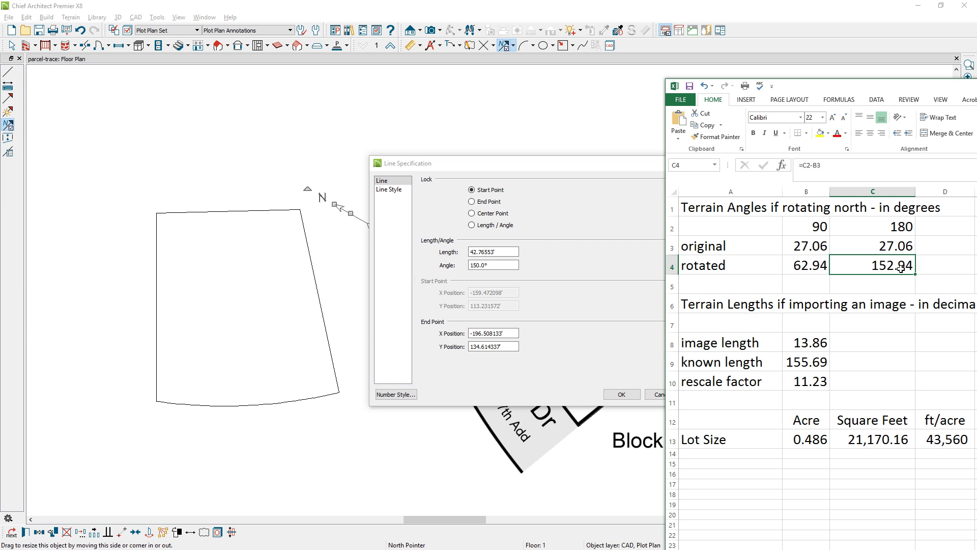
click(545, 164)
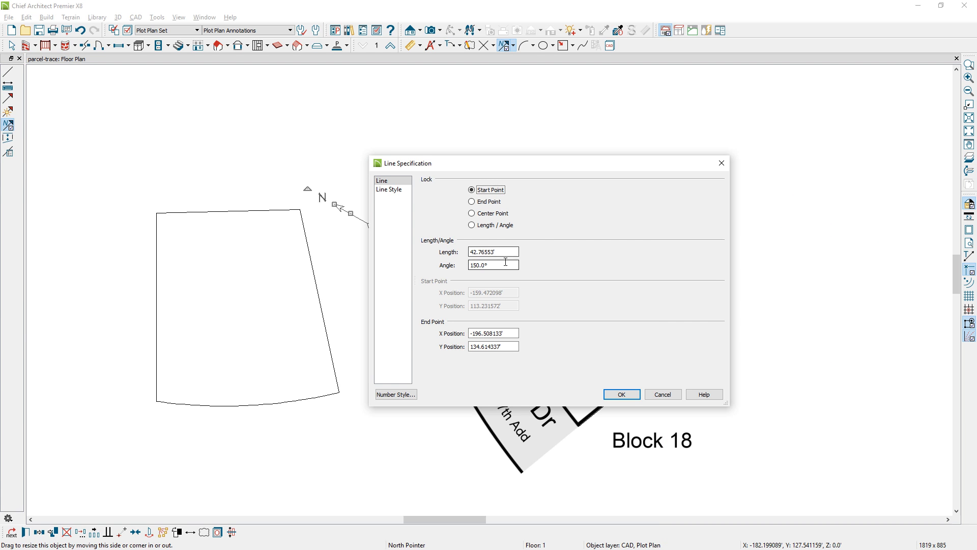
drag(506, 262, 434, 266)
text(152.94)
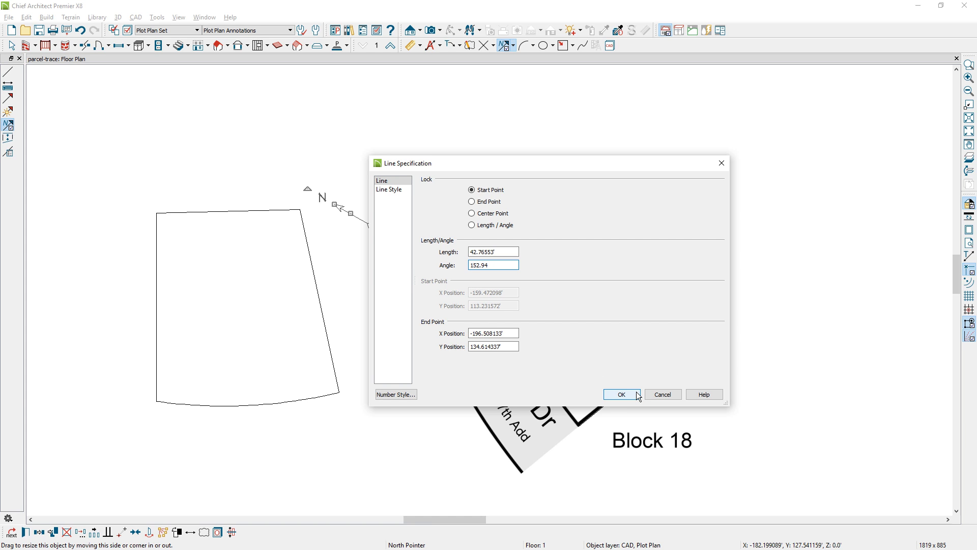
click(622, 395)
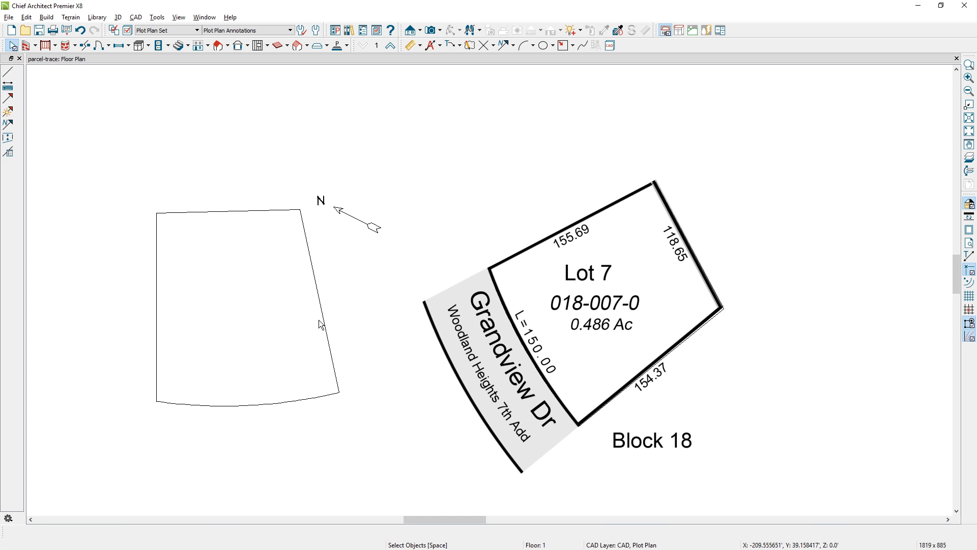
middle_drag(321, 325, 355, 311)
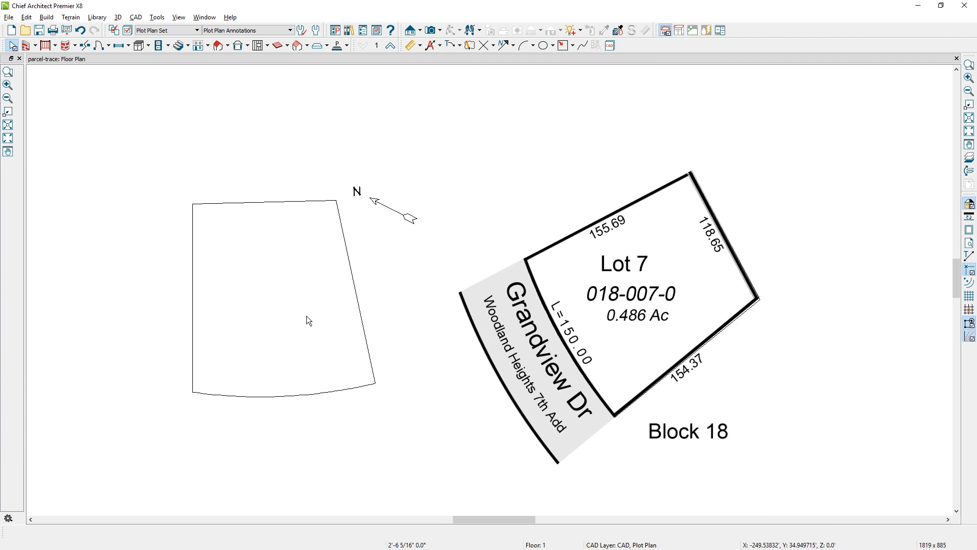
Step: Turn on Show Length and Show Angle for the traced parcel polyline's edges
scroll(307, 316, up, 2)
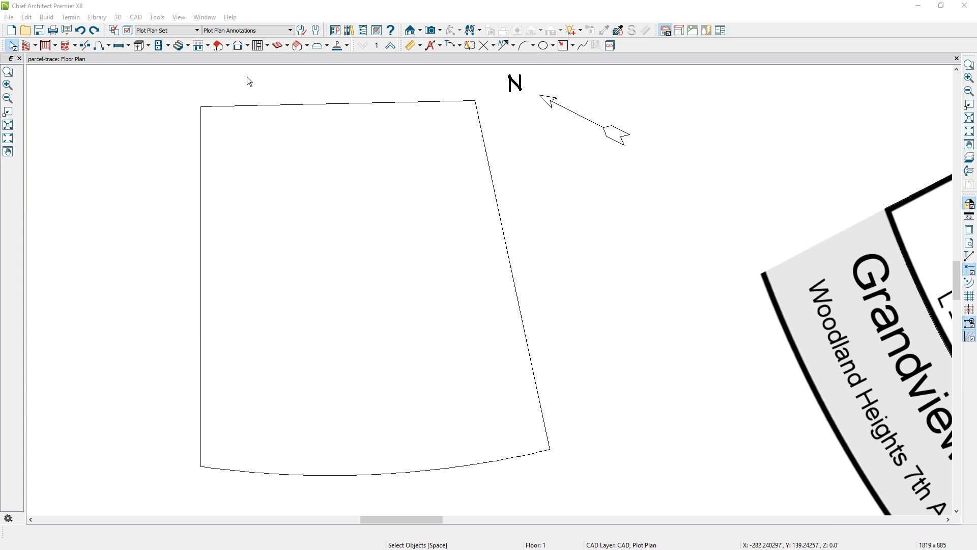
click(279, 106)
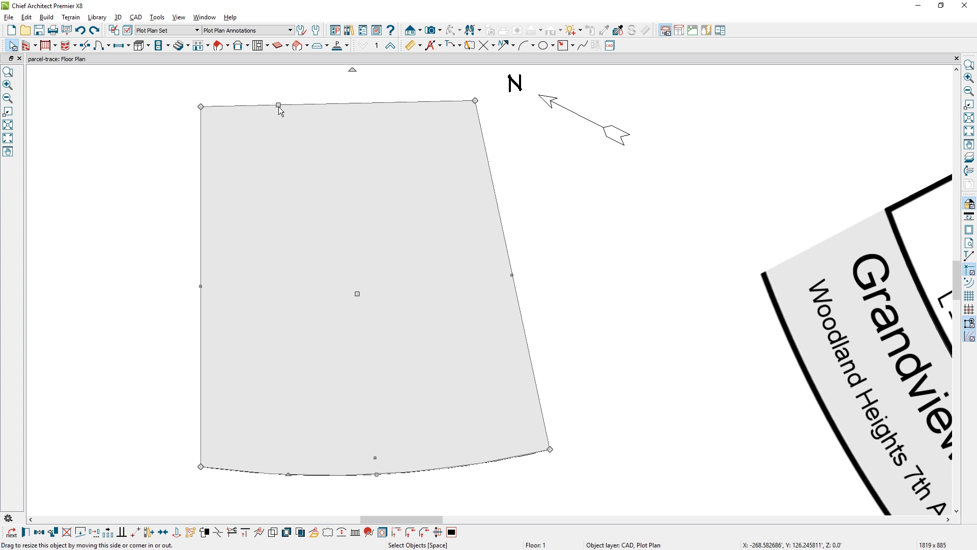
double_click(279, 106)
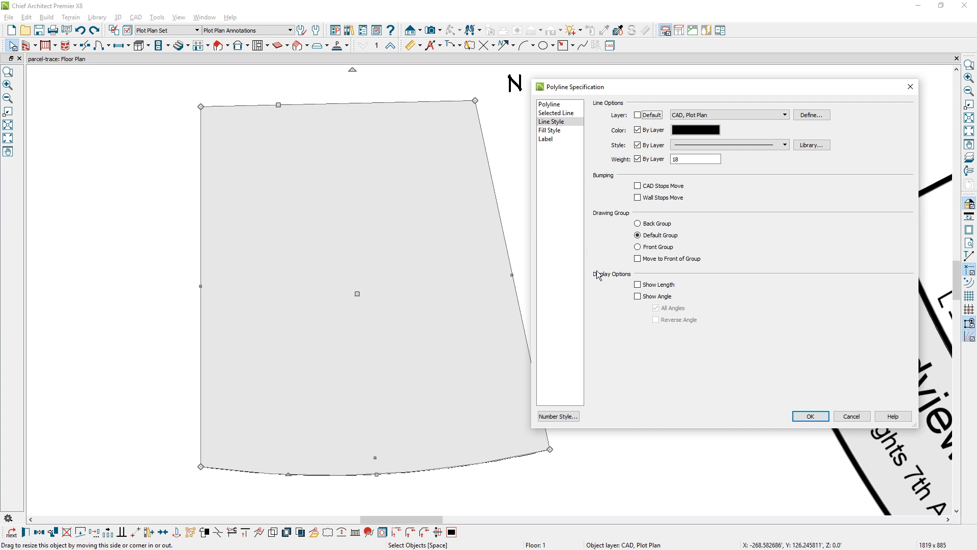
click(651, 288)
click(650, 299)
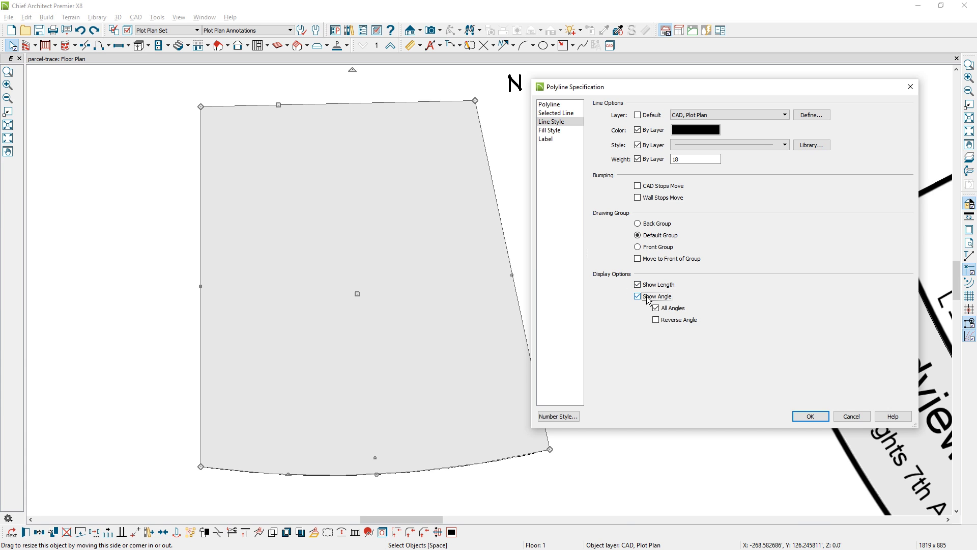
click(810, 416)
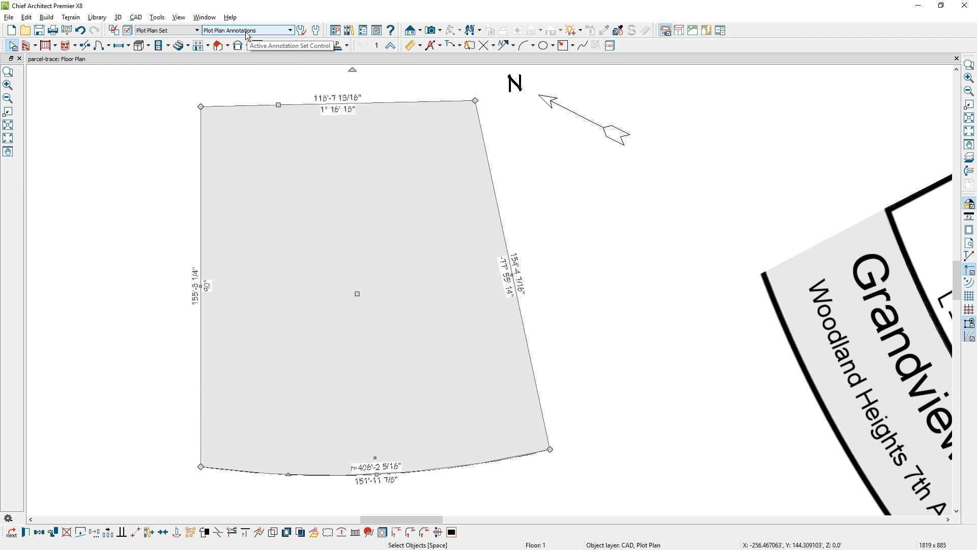
Step: Look through Default Settings and the Annotation Sets, closing both without changes
click(316, 29)
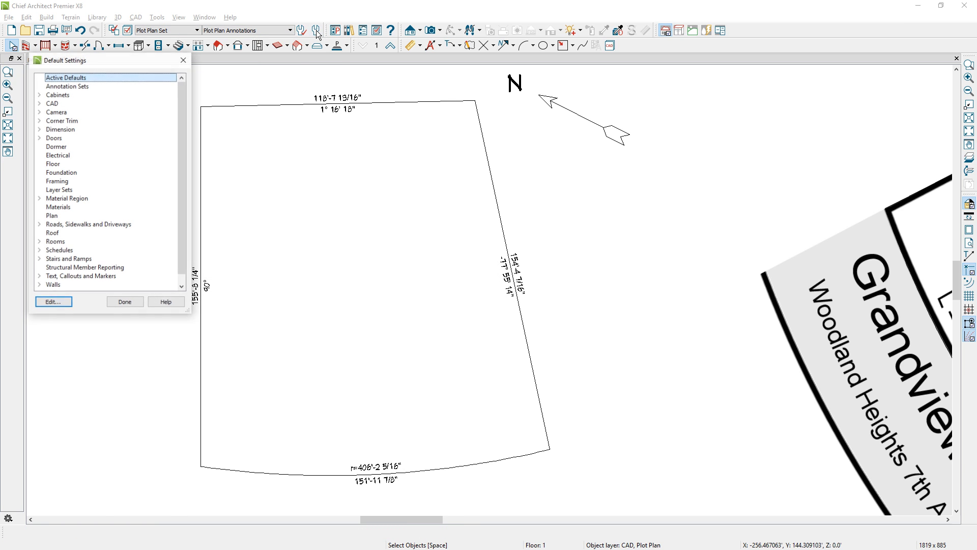
double_click(92, 85)
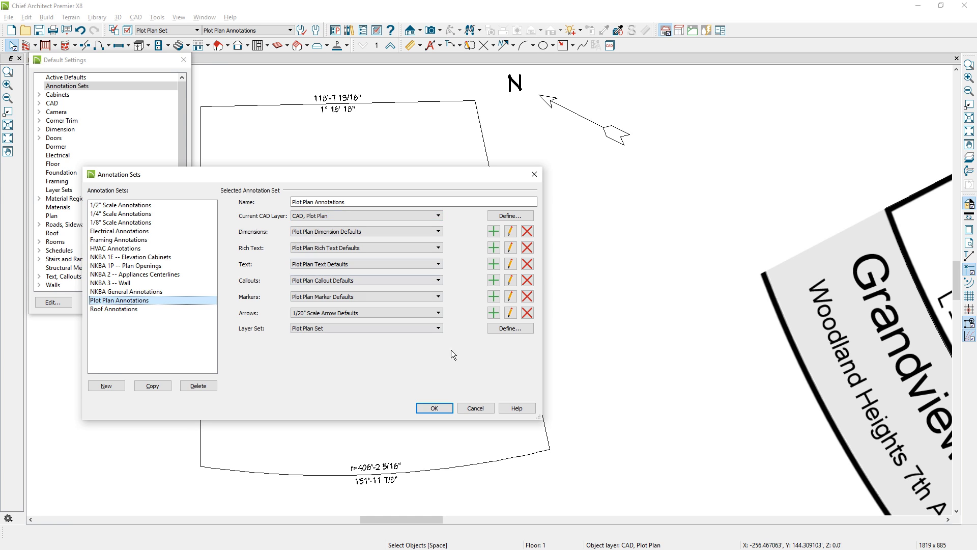
click(463, 408)
click(139, 304)
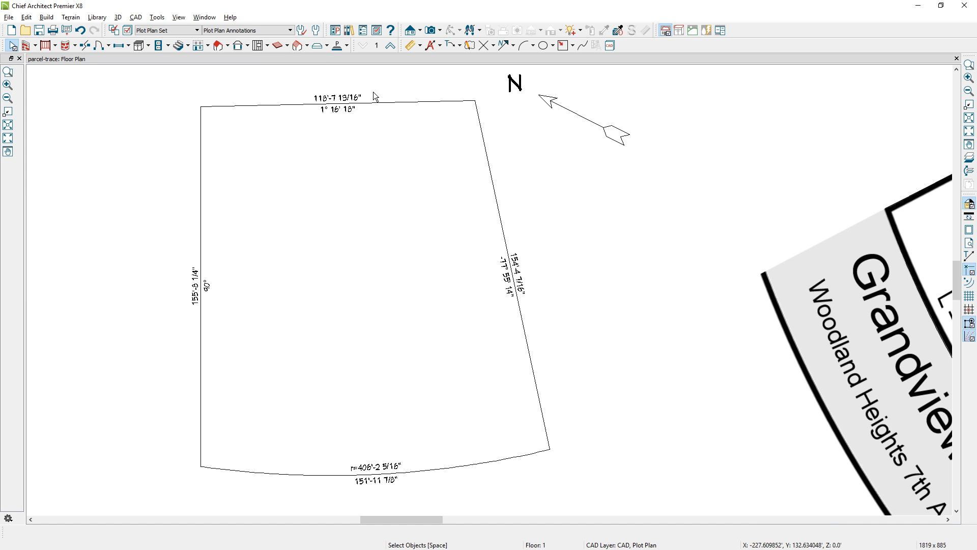
Step: In General CAD defaults, set line lengths to decimal feet and angles to quadrant bearings
click(316, 31)
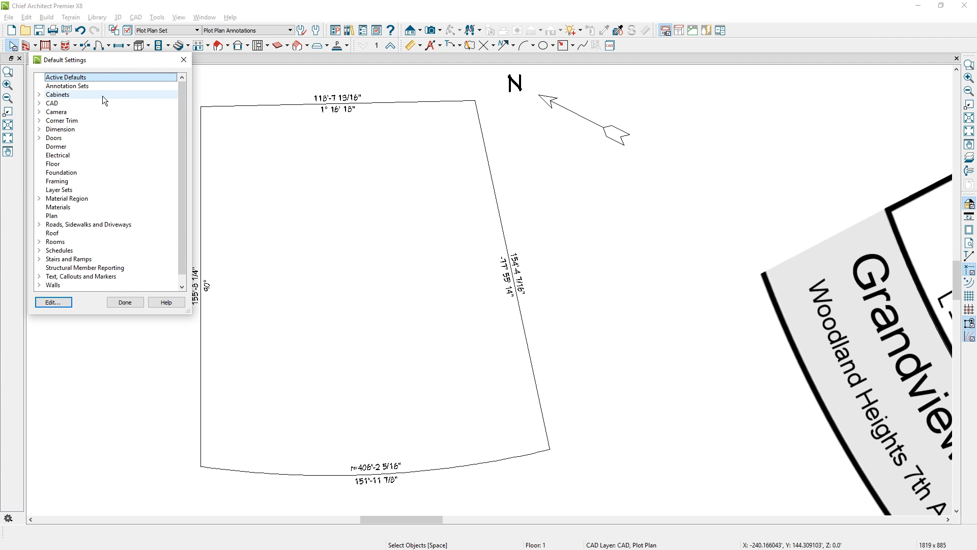
click(38, 103)
click(73, 112)
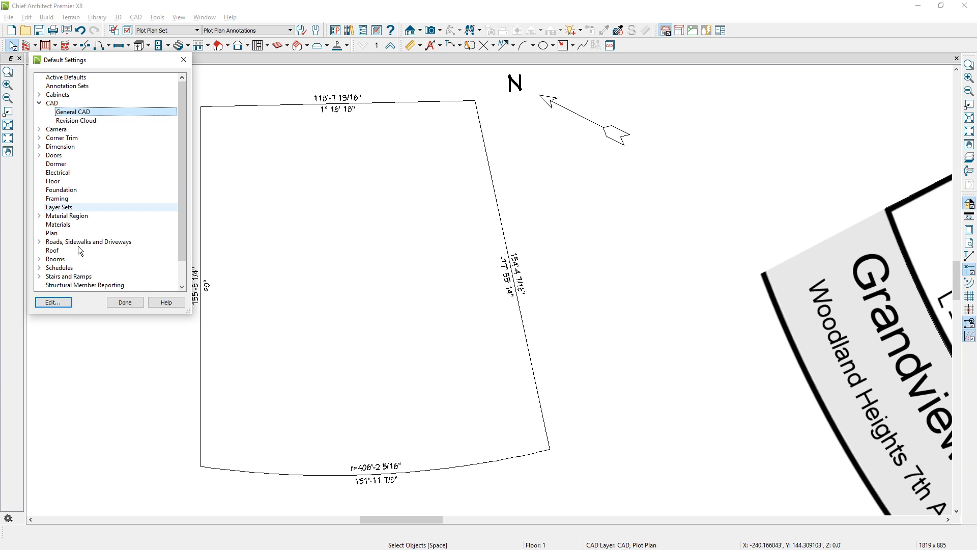
click(62, 303)
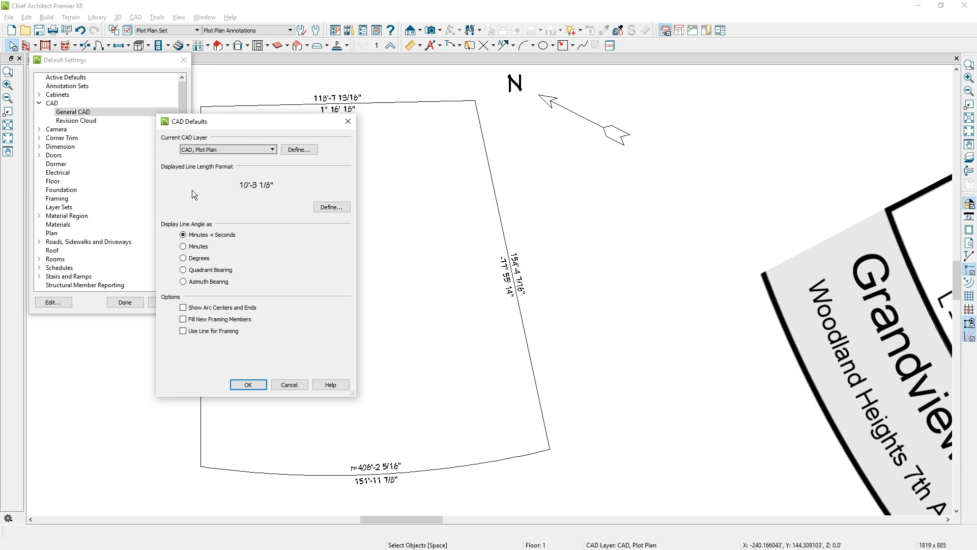
click(331, 208)
click(340, 205)
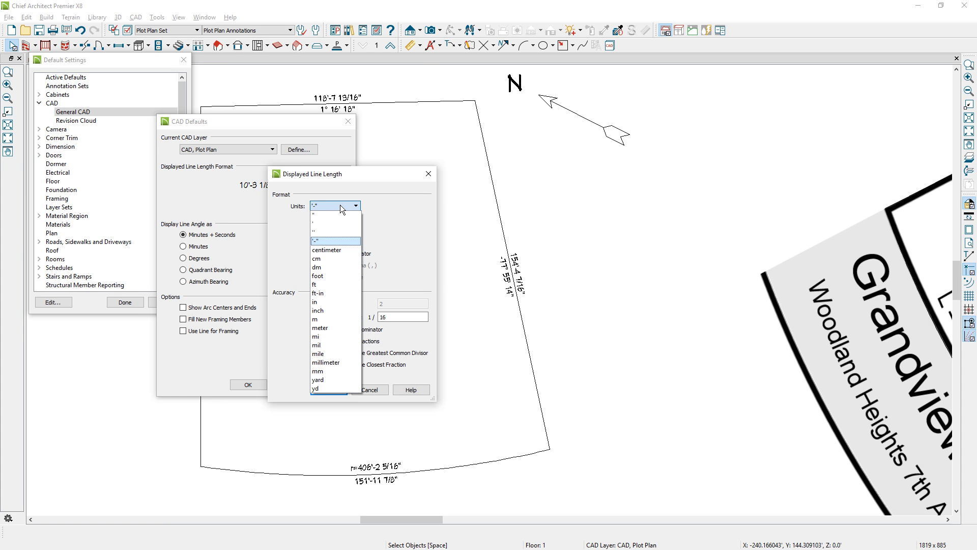
click(328, 284)
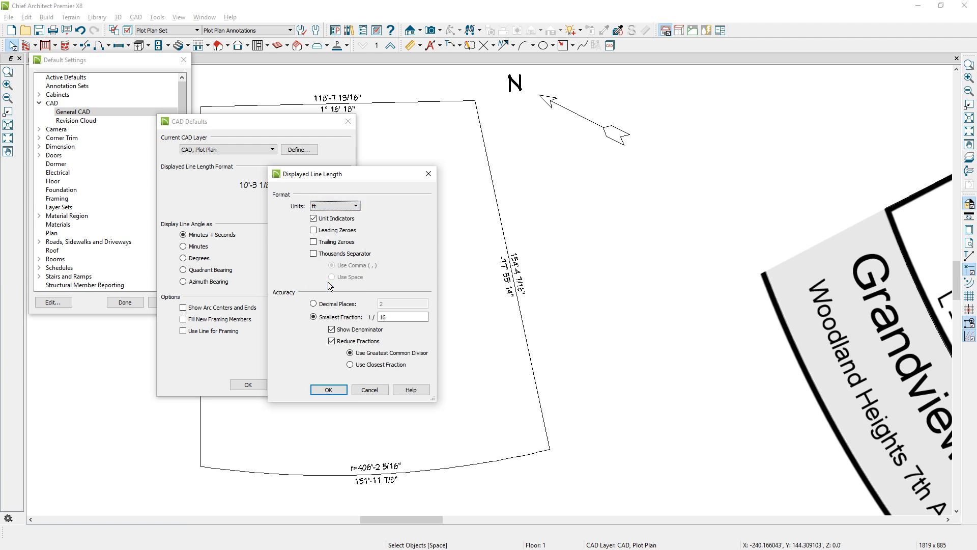
click(315, 304)
key(Return)
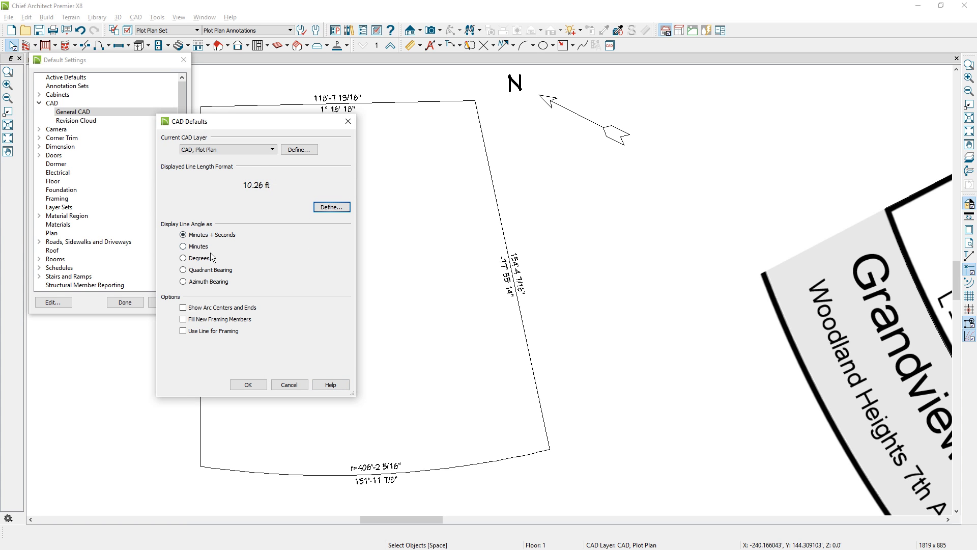
click(192, 274)
click(249, 385)
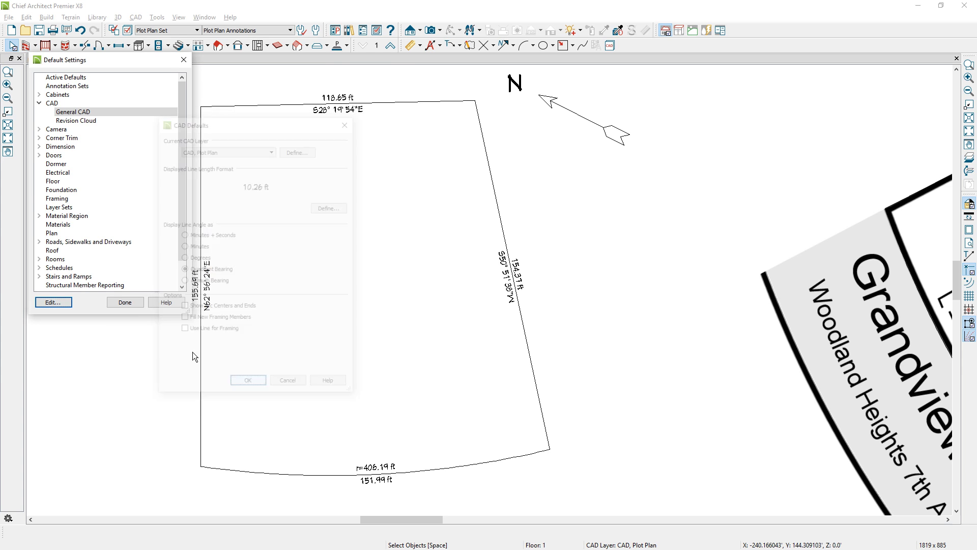
Step: Close Default Settings, zoom around to review the decimal-feet labels, and undo the last change
click(125, 303)
scroll(143, 294, down, 1)
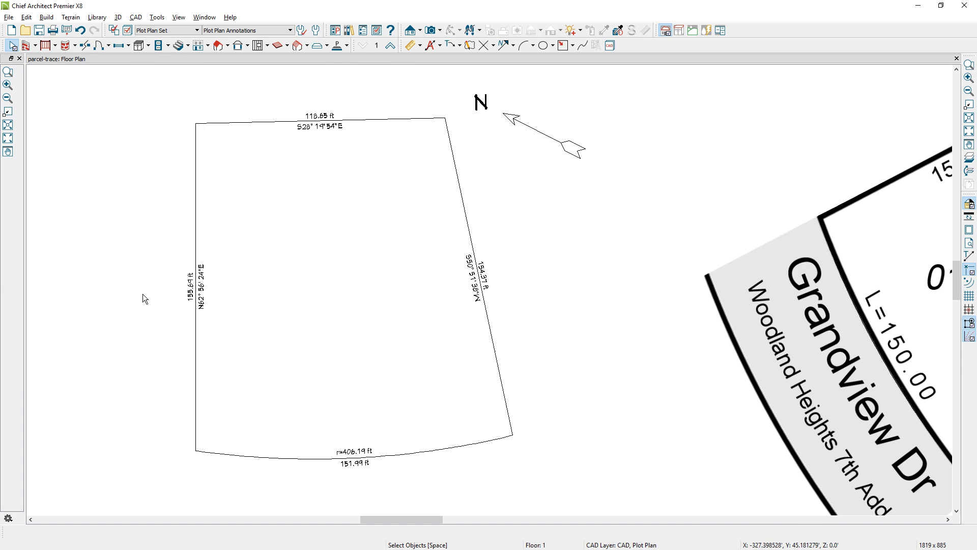
scroll(142, 294, down, 1)
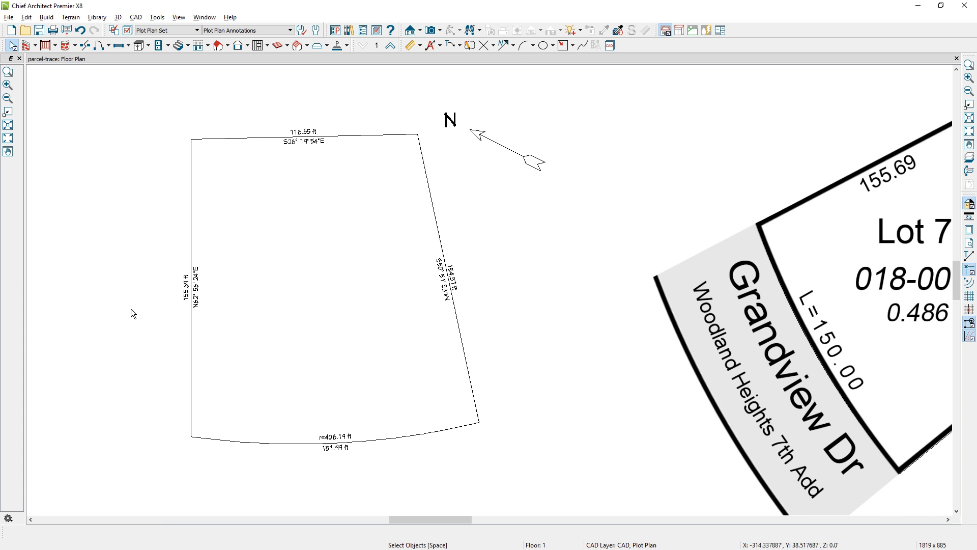
scroll(131, 308, up, 1)
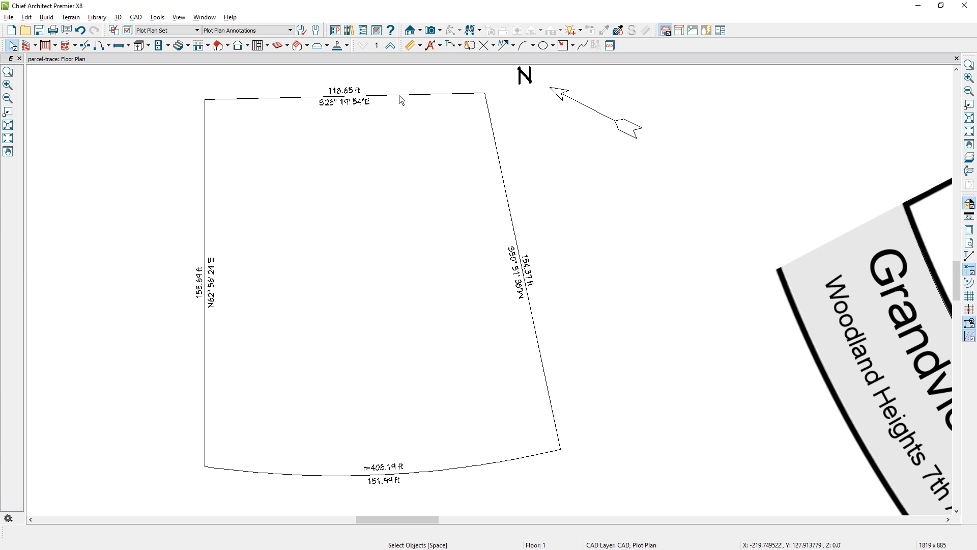
key(ctrl+z)
Step: Convert the labelled parcel polyline into a terrain perimeter with default terrain settings
click(541, 359)
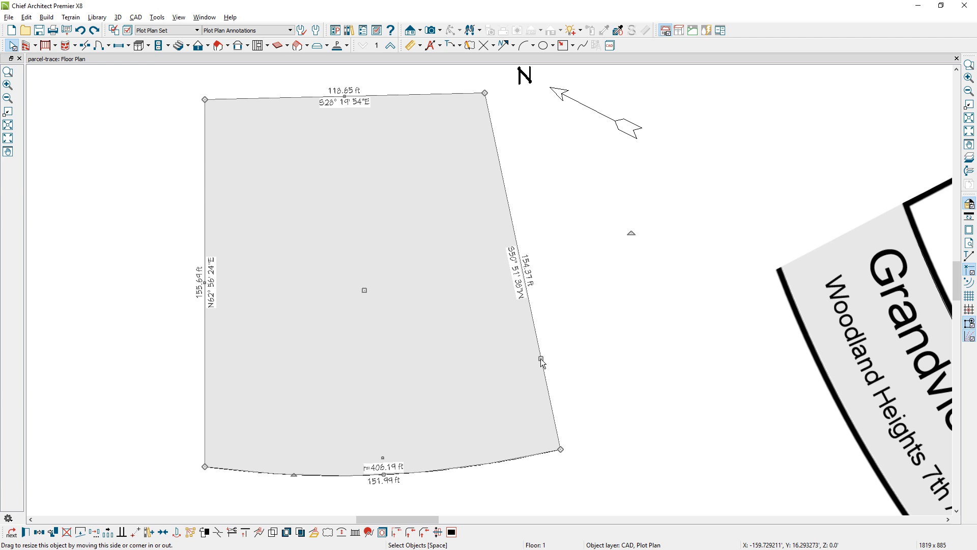
click(313, 535)
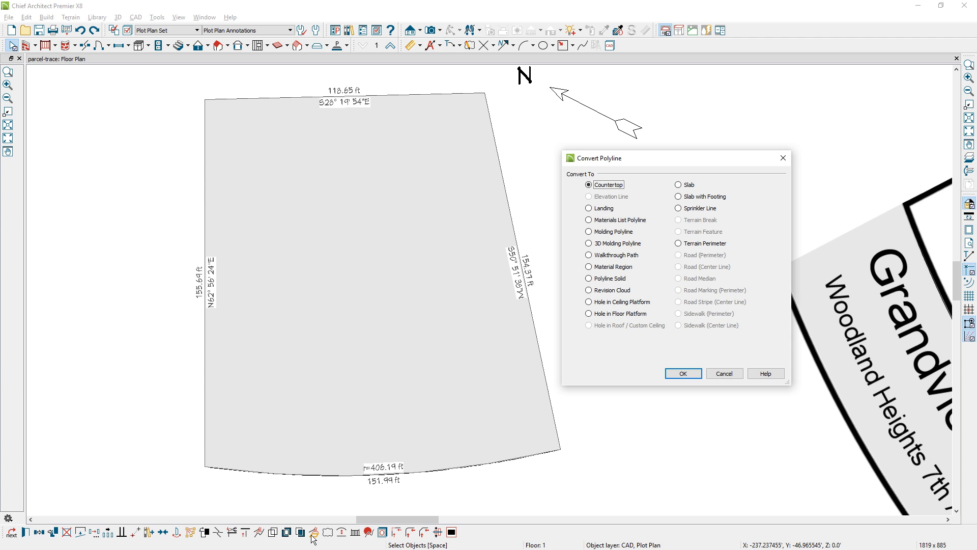
click(680, 244)
click(682, 373)
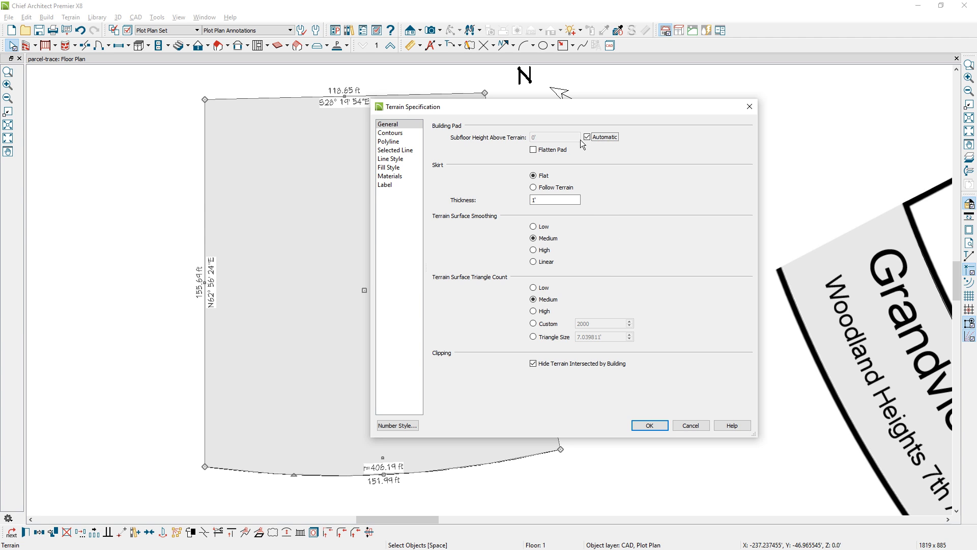
click(652, 426)
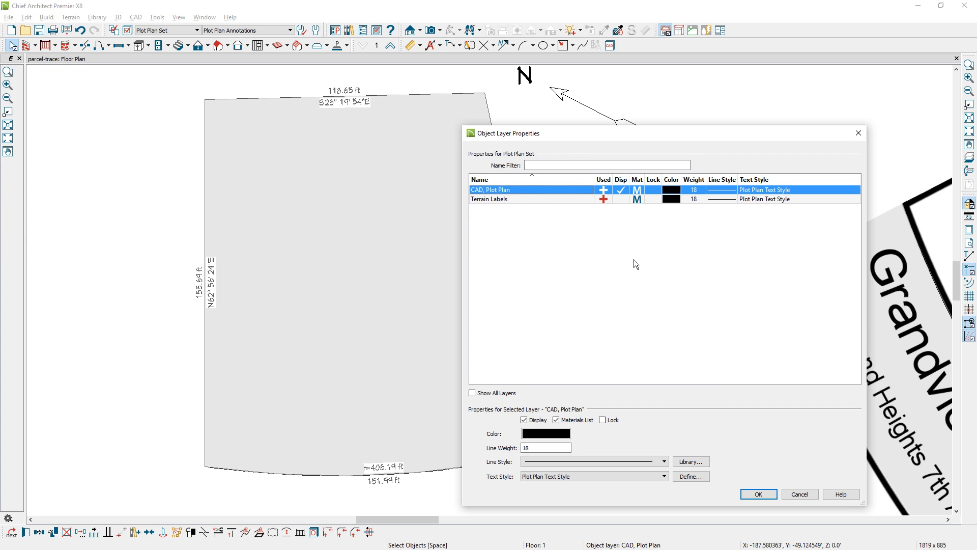
click(799, 495)
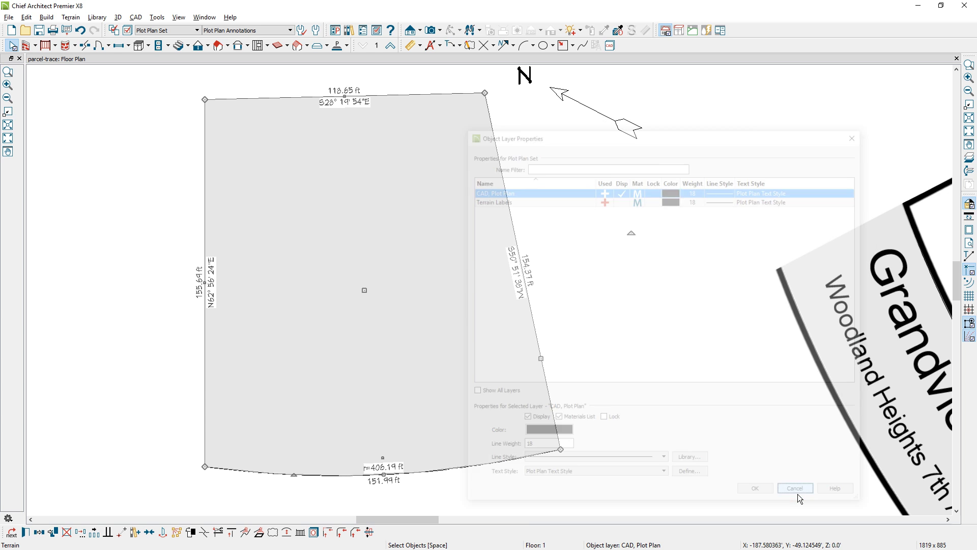
Step: Place the terrain perimeter on the Terrain Perimeter layer via its line style settings
key(ctrl+e)
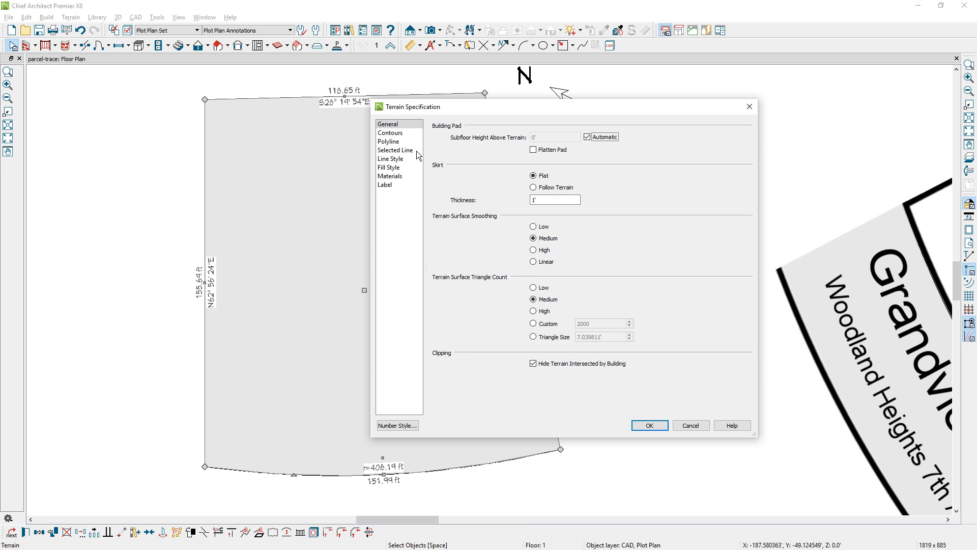
click(395, 158)
click(645, 135)
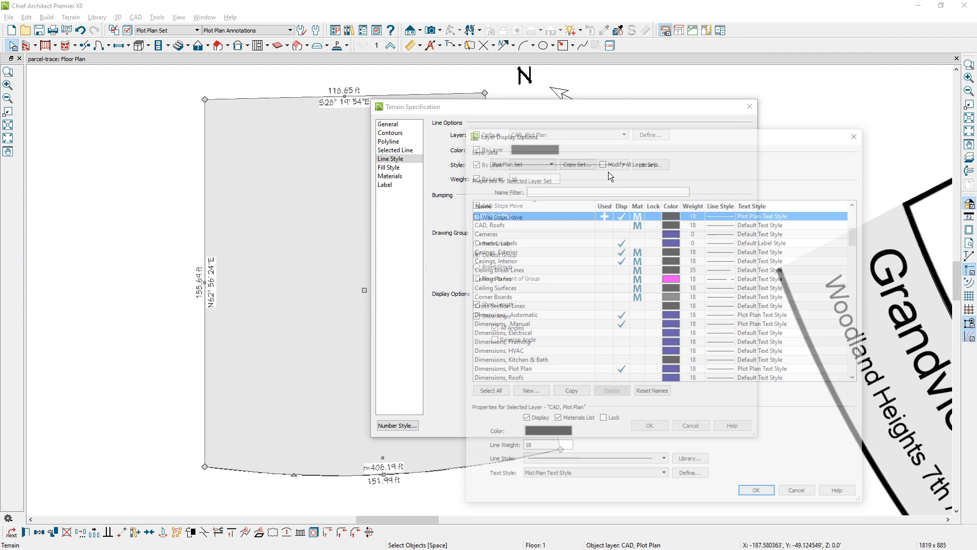
click(524, 271)
key(t)
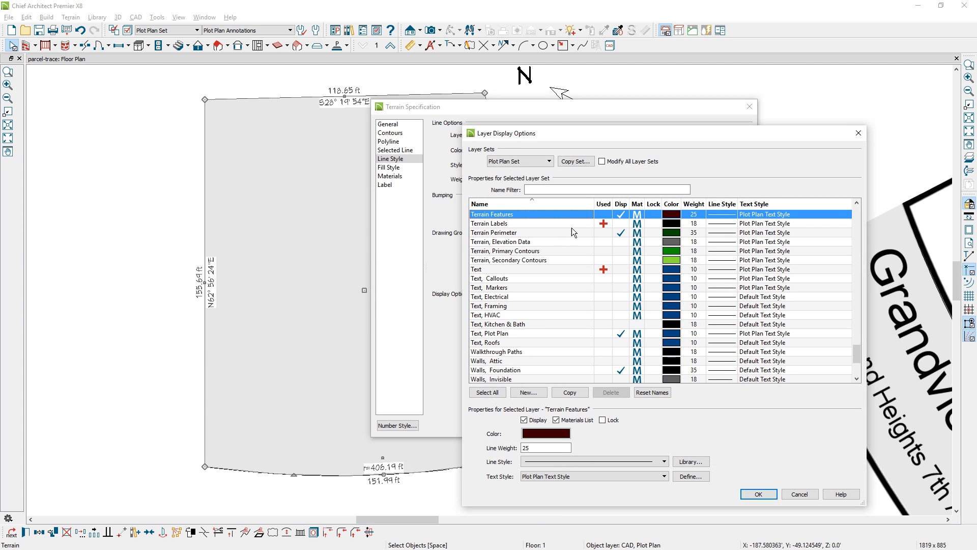
click(604, 233)
click(747, 492)
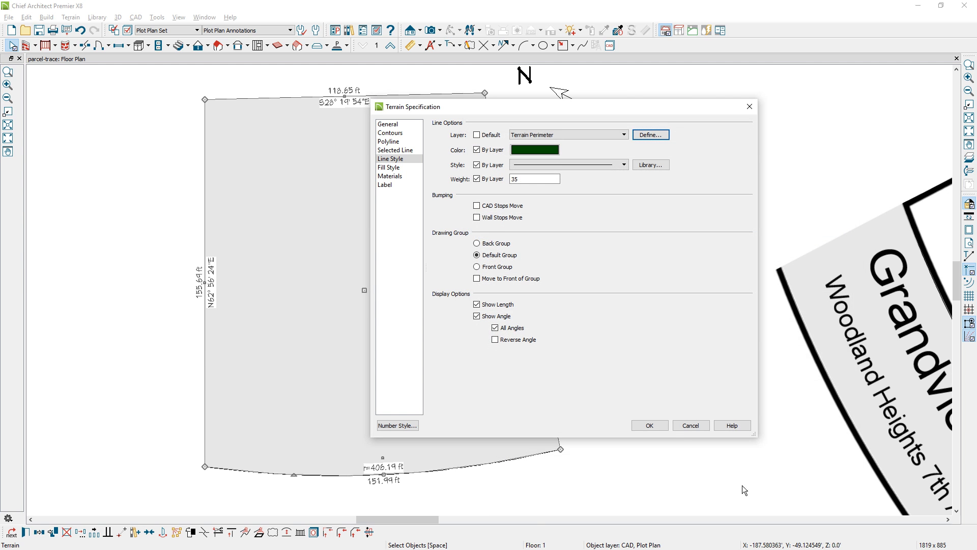
click(654, 424)
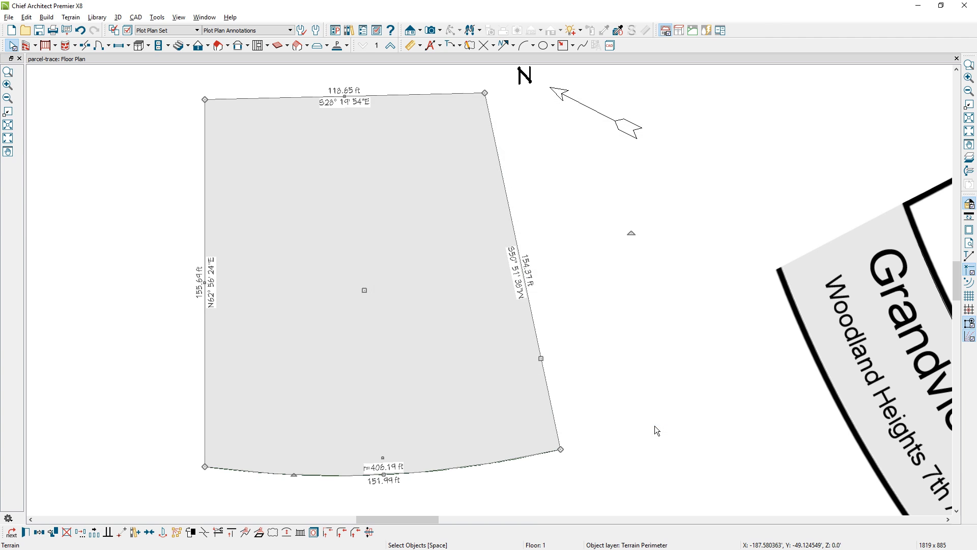
Step: Create a Perspective Full Overview showing Lot 7 as flat green terrain, then return to the floor plan
click(655, 426)
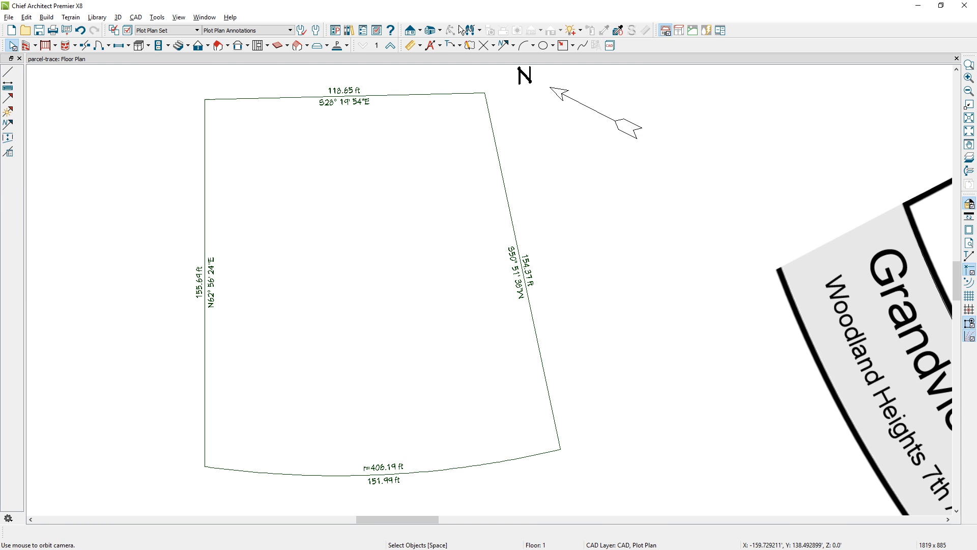
click(430, 31)
drag(448, 351, 472, 395)
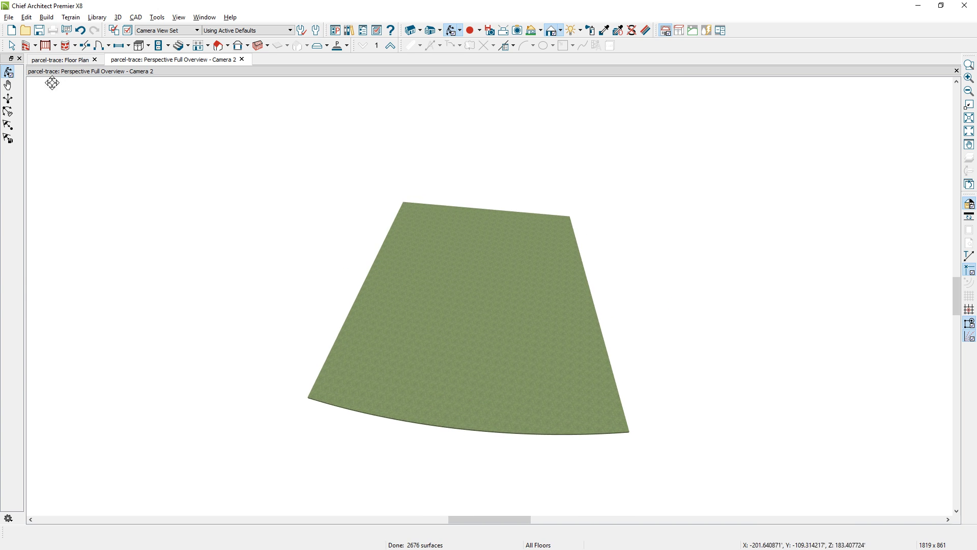
click(56, 60)
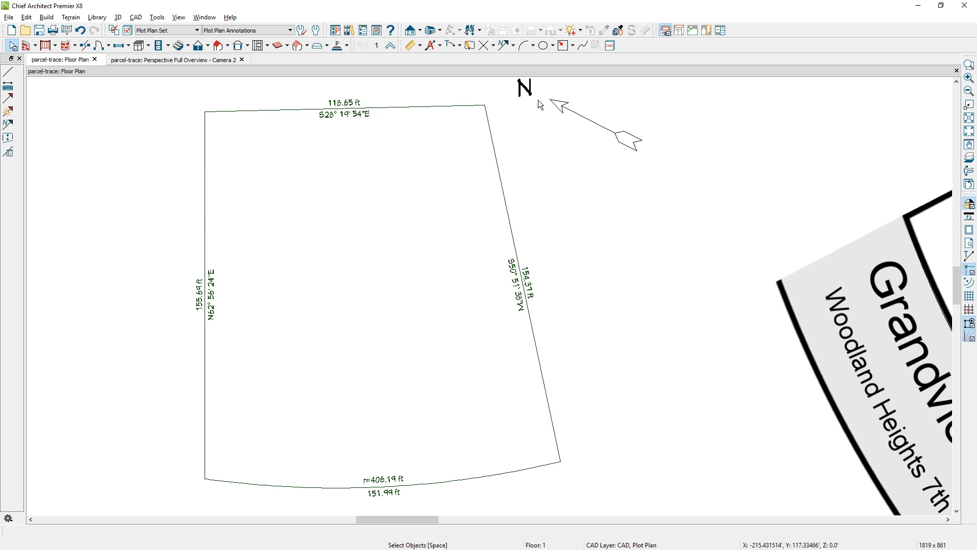
Step: Draw an elevation line across the top of Lot 7 and allow its layer to display
click(693, 30)
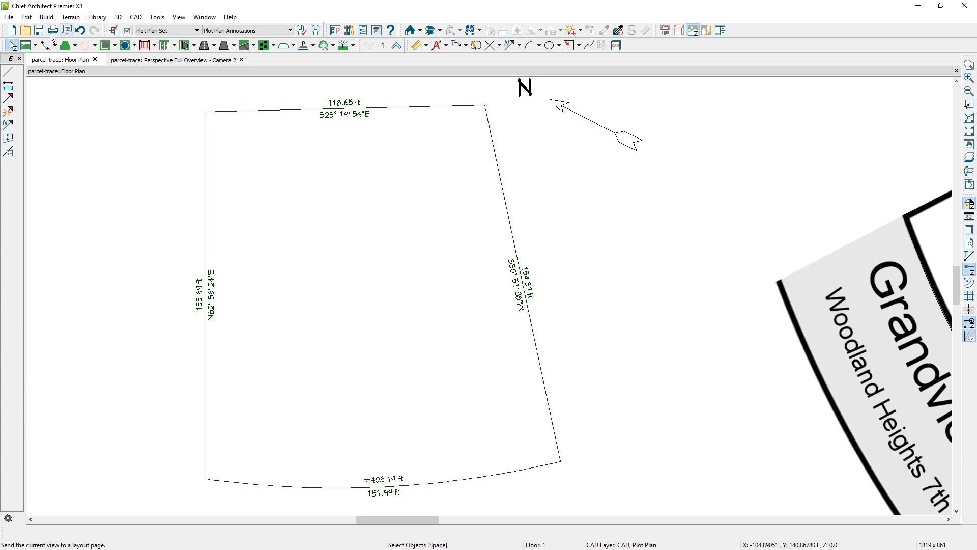
click(56, 46)
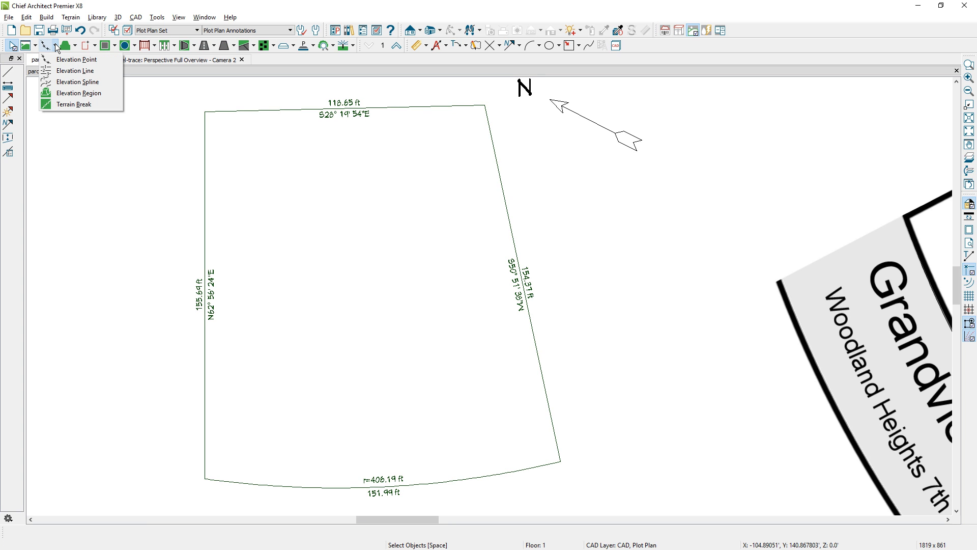
click(59, 71)
drag(175, 129, 516, 129)
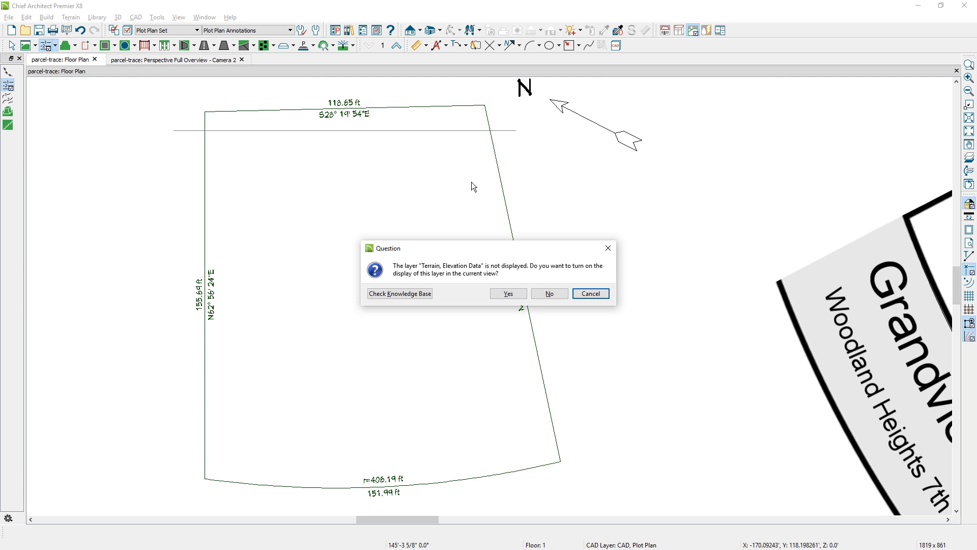
click(508, 298)
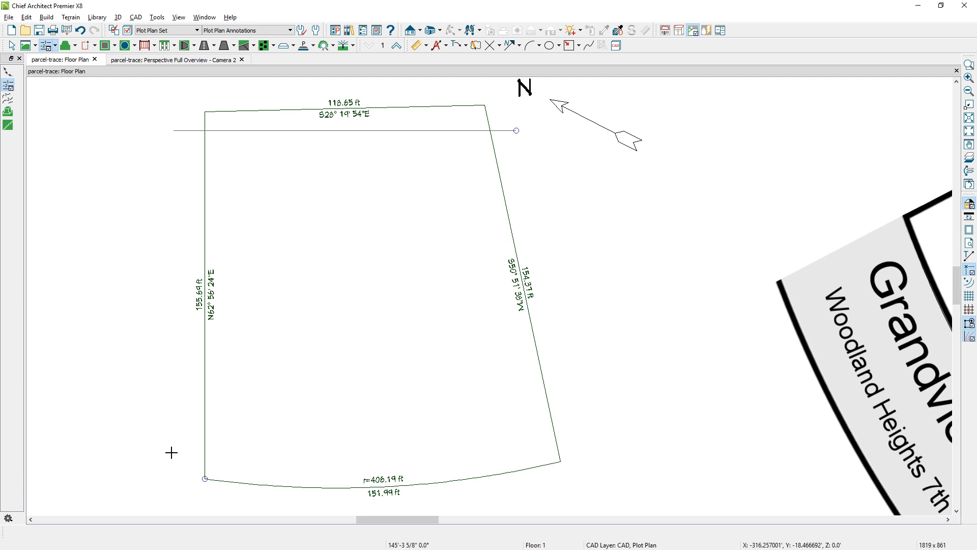
Step: Draw a lower elevation line, bow it into an arc along the frontage, and set it to -20
drag(172, 452, 592, 427)
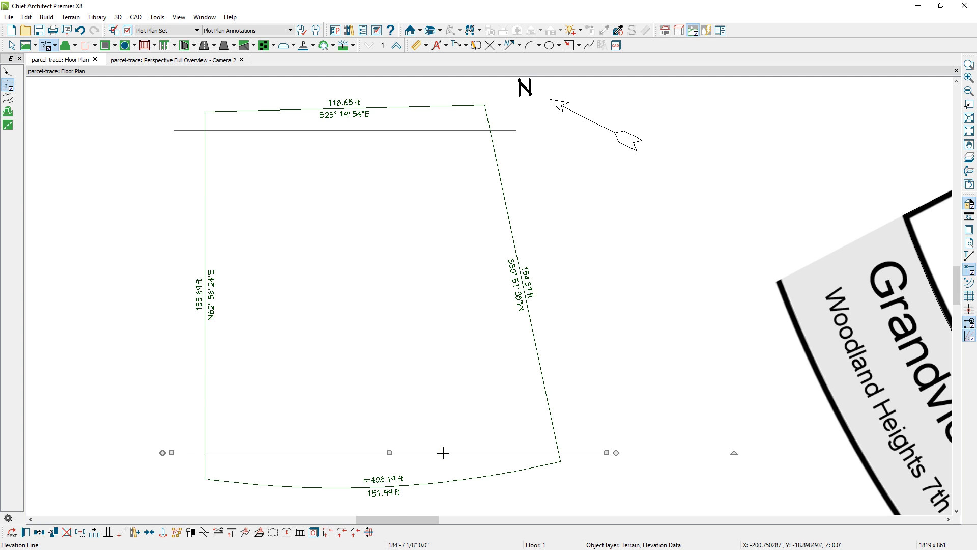
click(286, 532)
drag(502, 417, 478, 469)
double_click(270, 468)
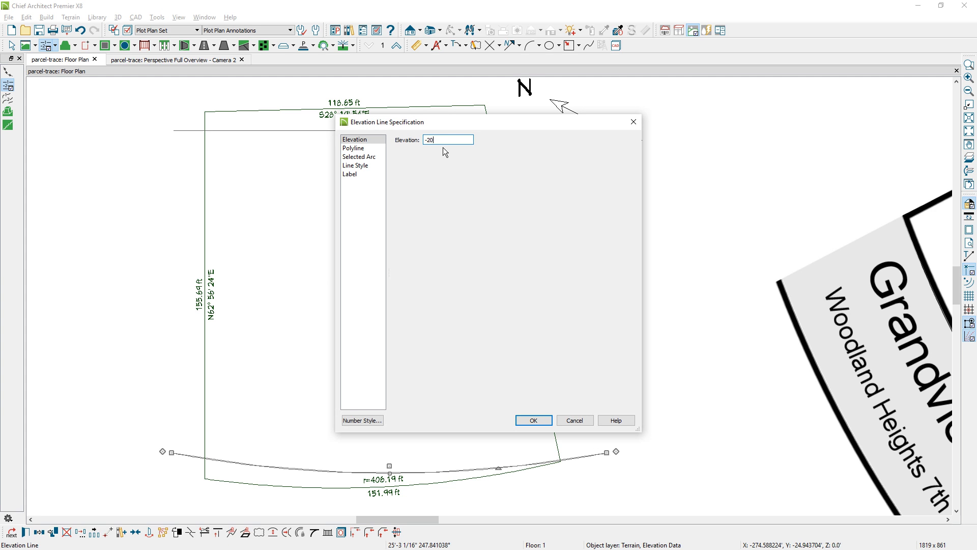
click(545, 420)
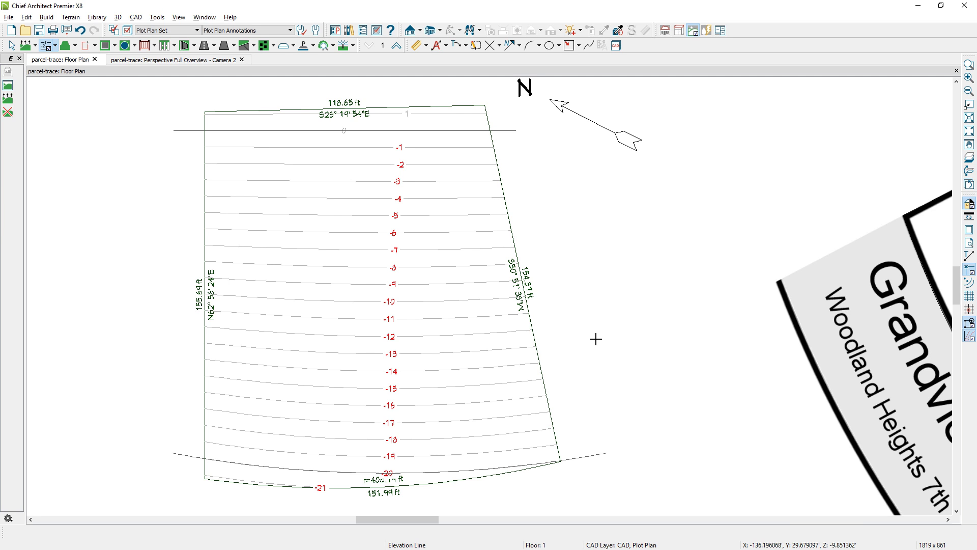
Step: Uncheck Highlight Negative Elevations in the terrain perimeter's contour settings so the -1 to -21 labels aren't red
click(539, 357)
double_click(539, 357)
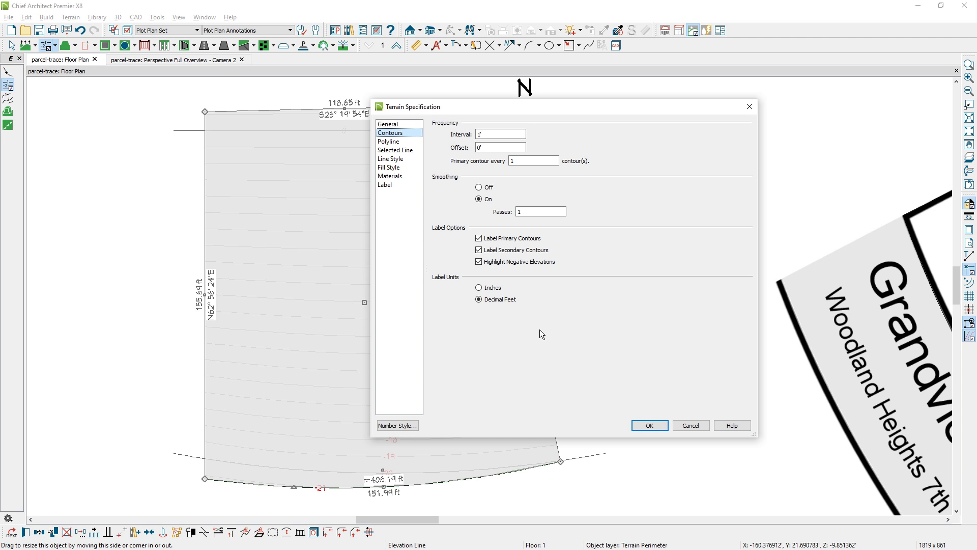
click(479, 262)
click(662, 426)
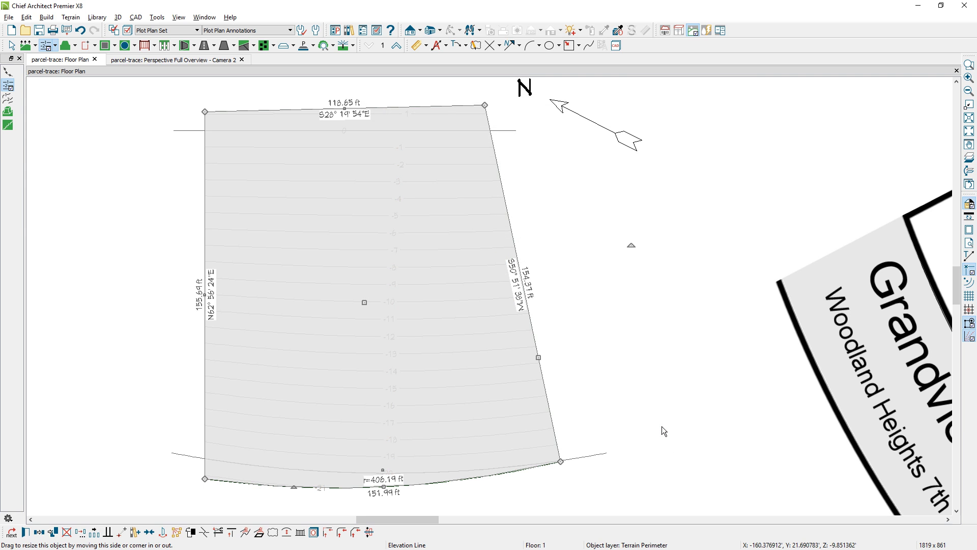
click(663, 427)
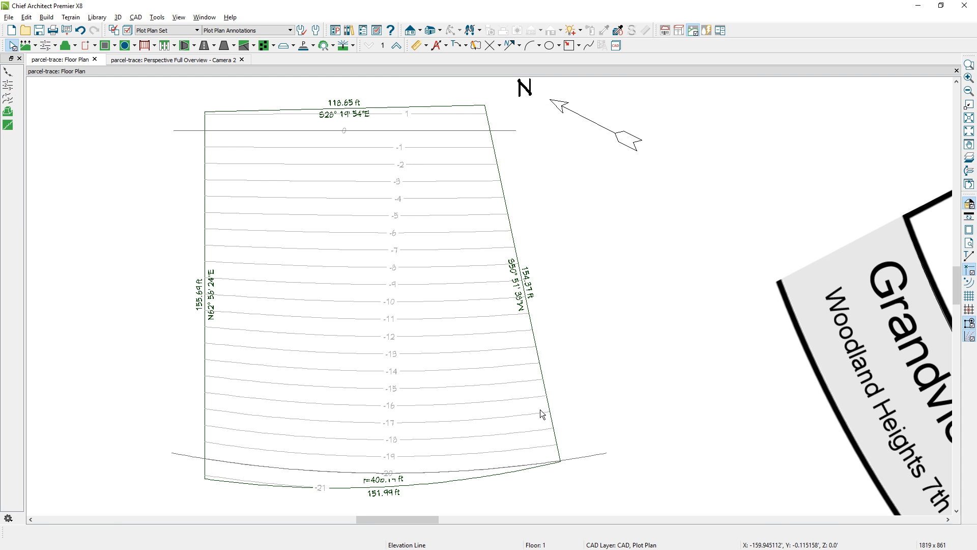
click(219, 62)
drag(371, 345, 324, 362)
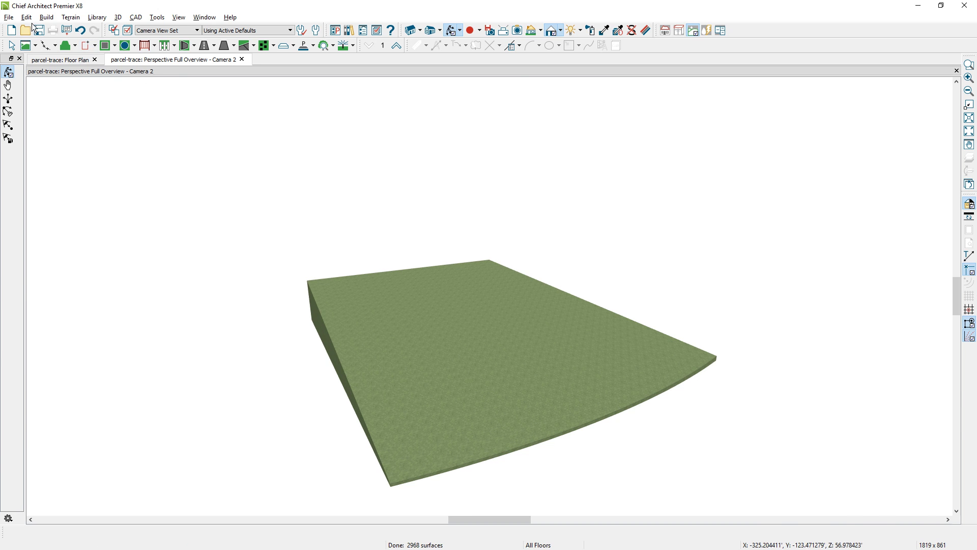
click(58, 59)
scroll(184, 209, down, 2)
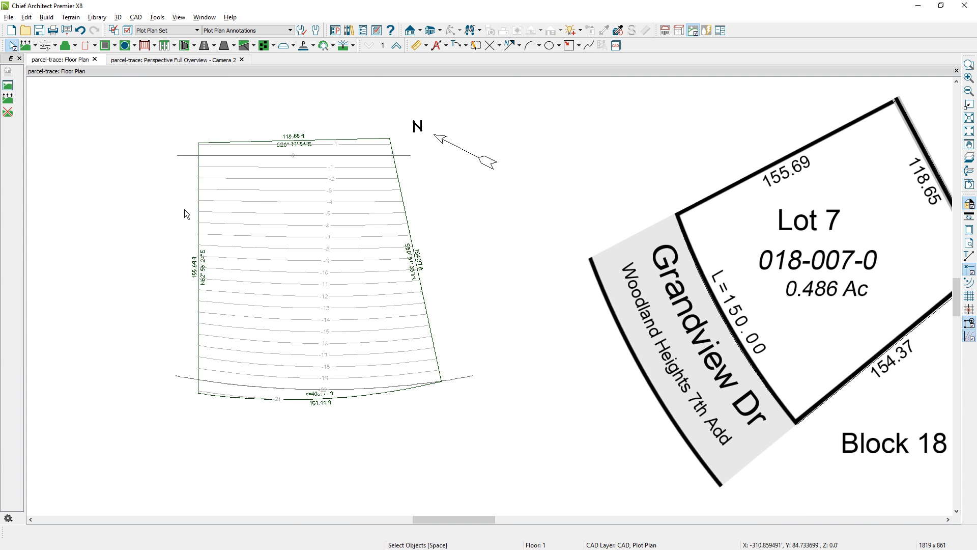